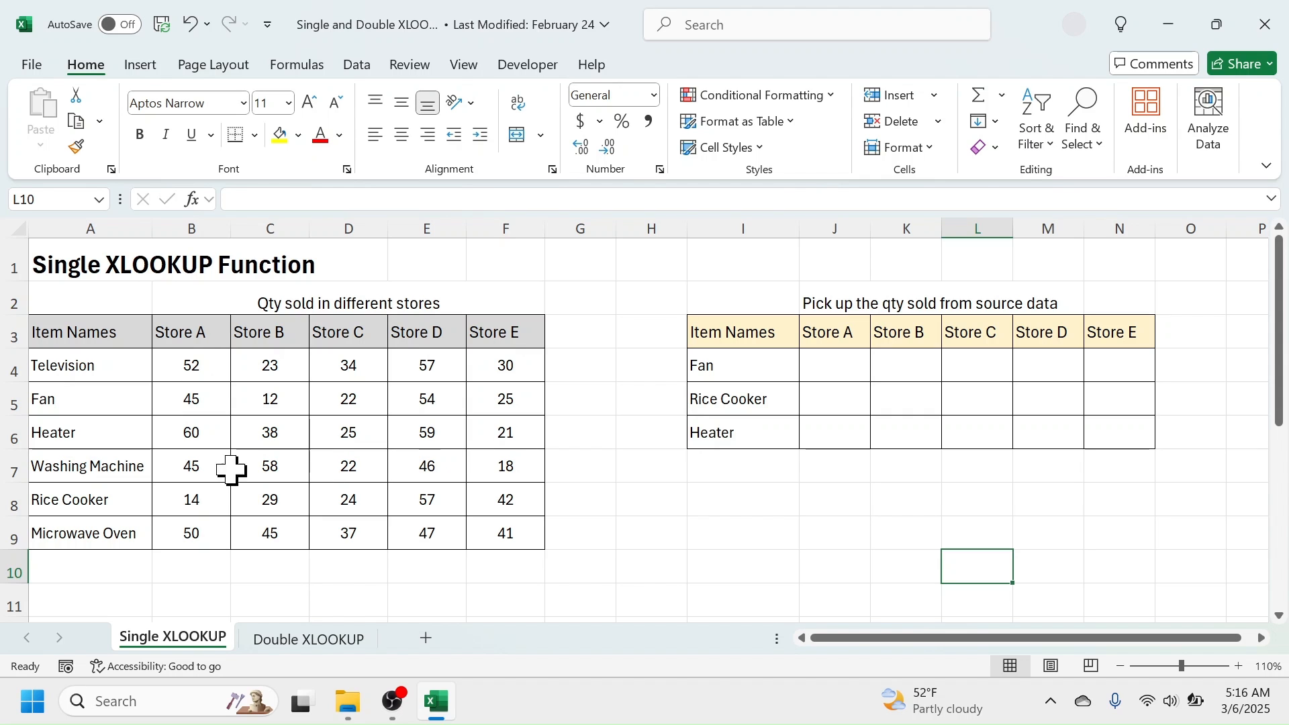
Examine the source quantities by item and store and the lookup table's item and store headings on the Single XLOOKUP sheet.
click(319, 644)
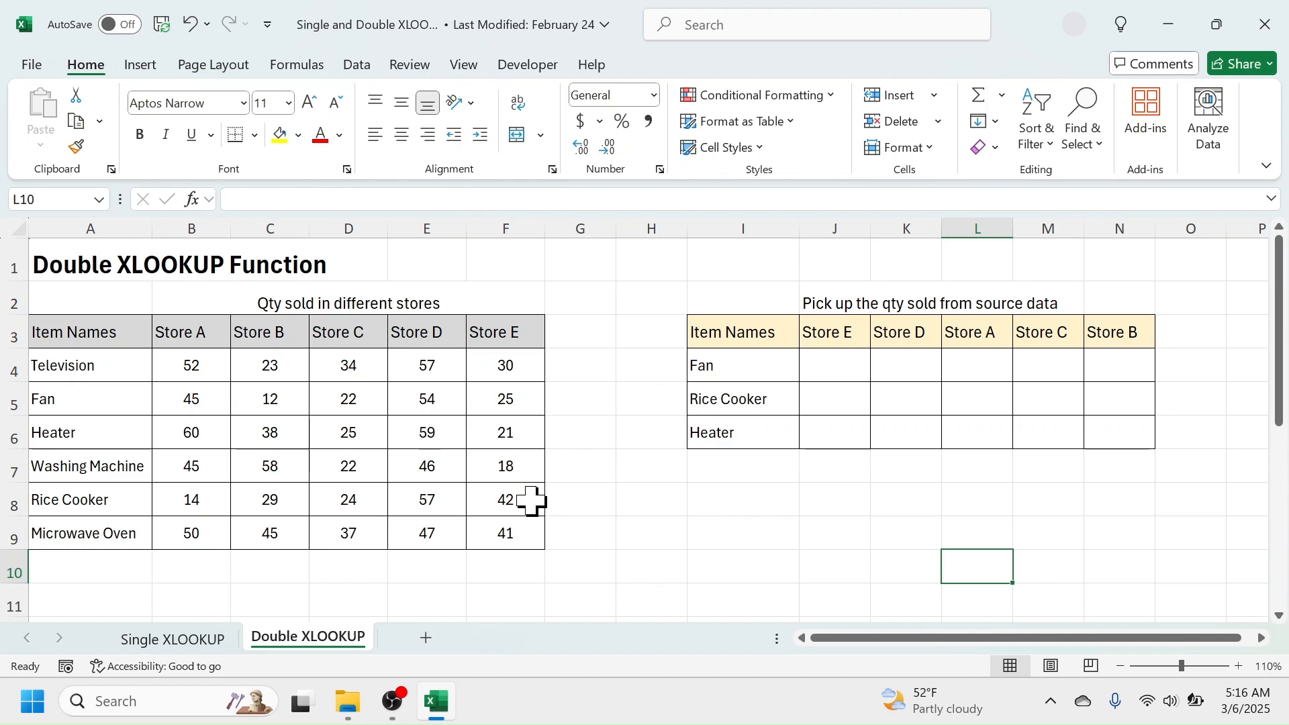
click(175, 643)
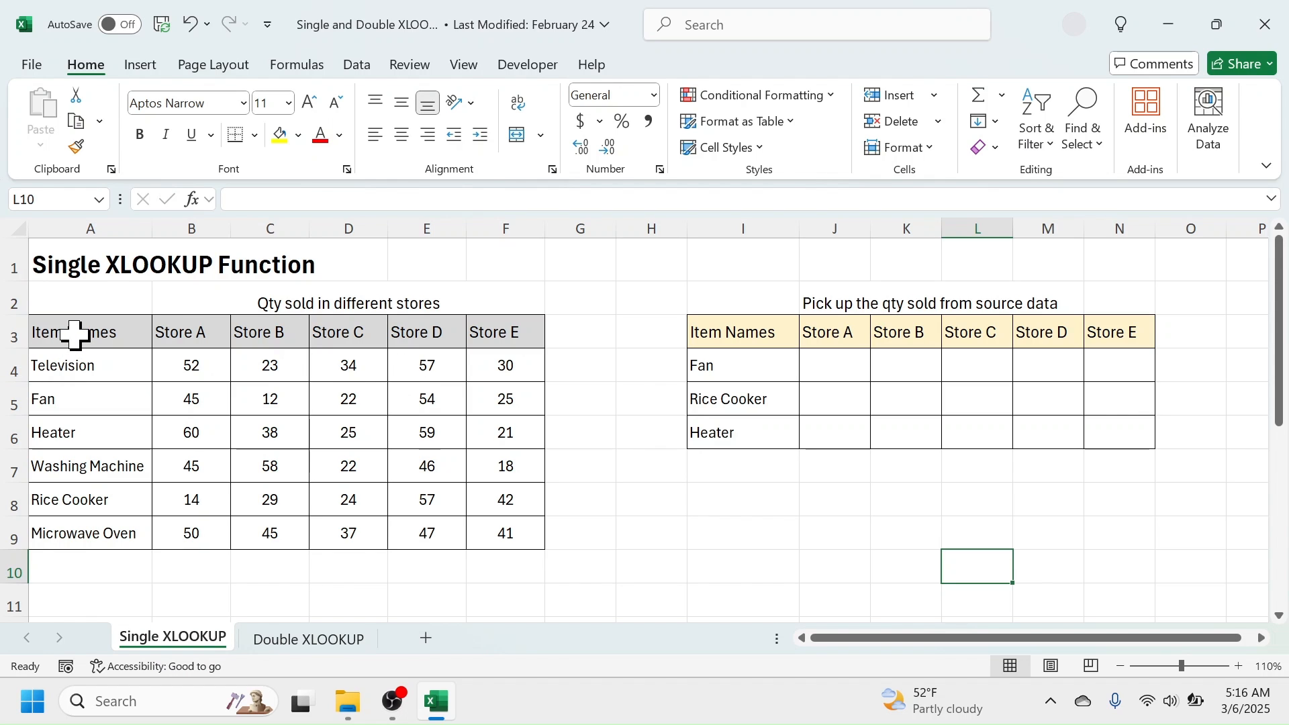
drag(75, 333, 70, 533)
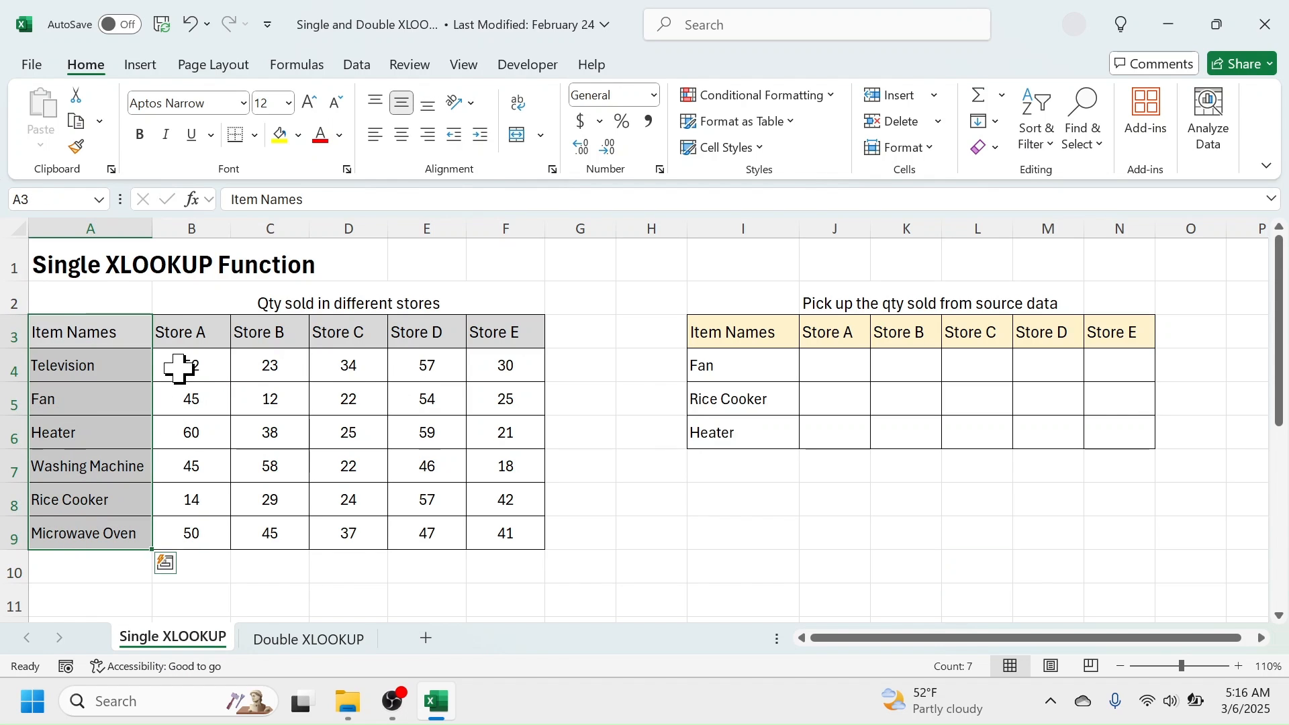
drag(208, 365, 505, 534)
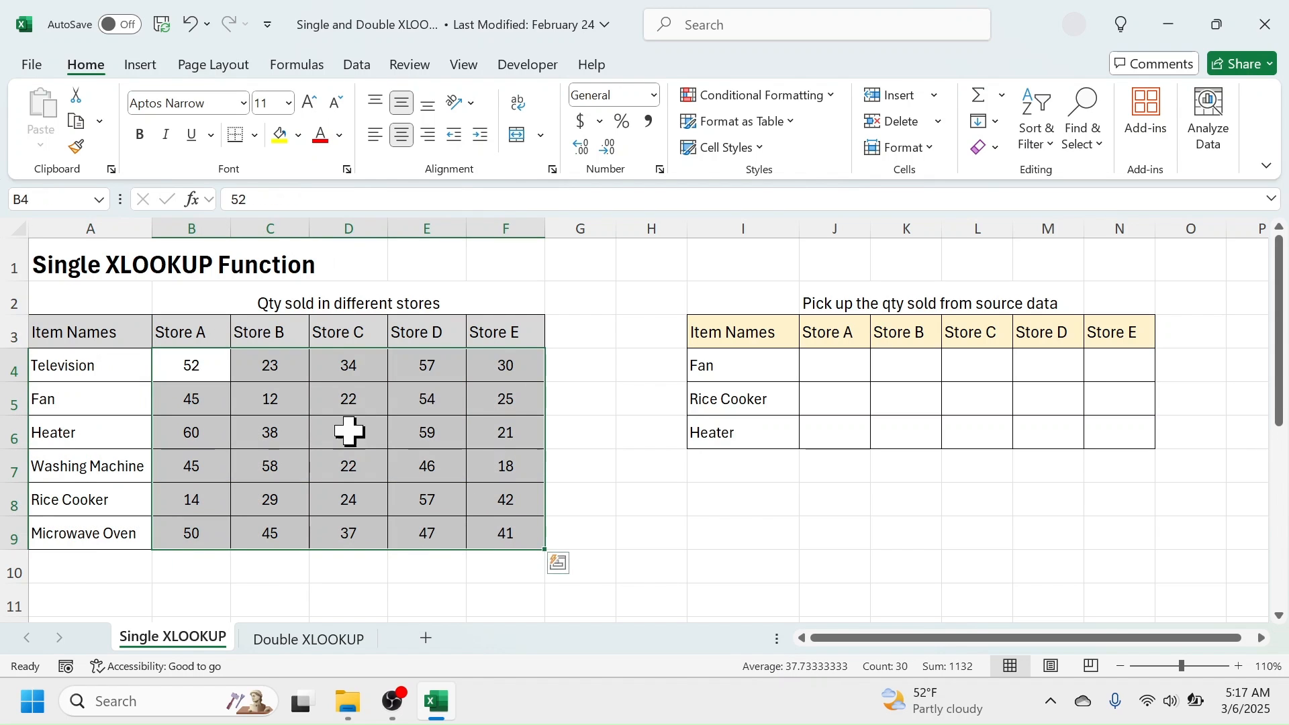
click(192, 332)
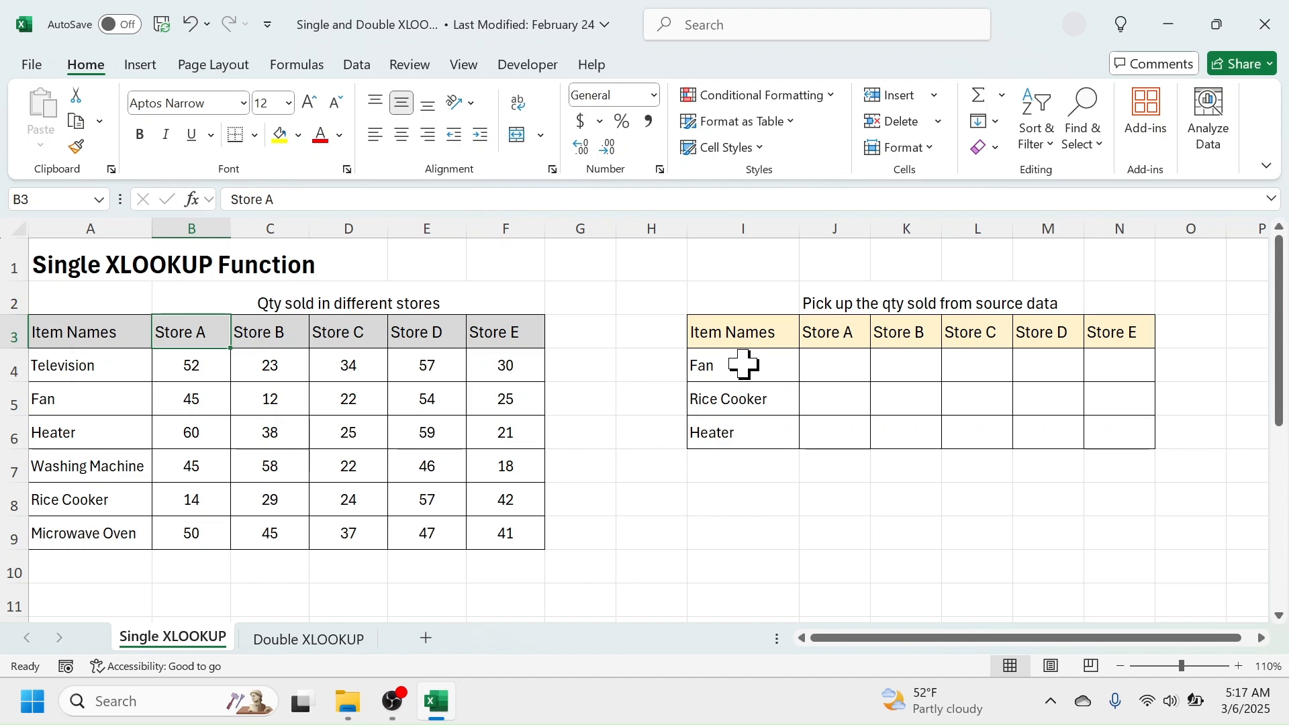
drag(743, 364, 736, 429)
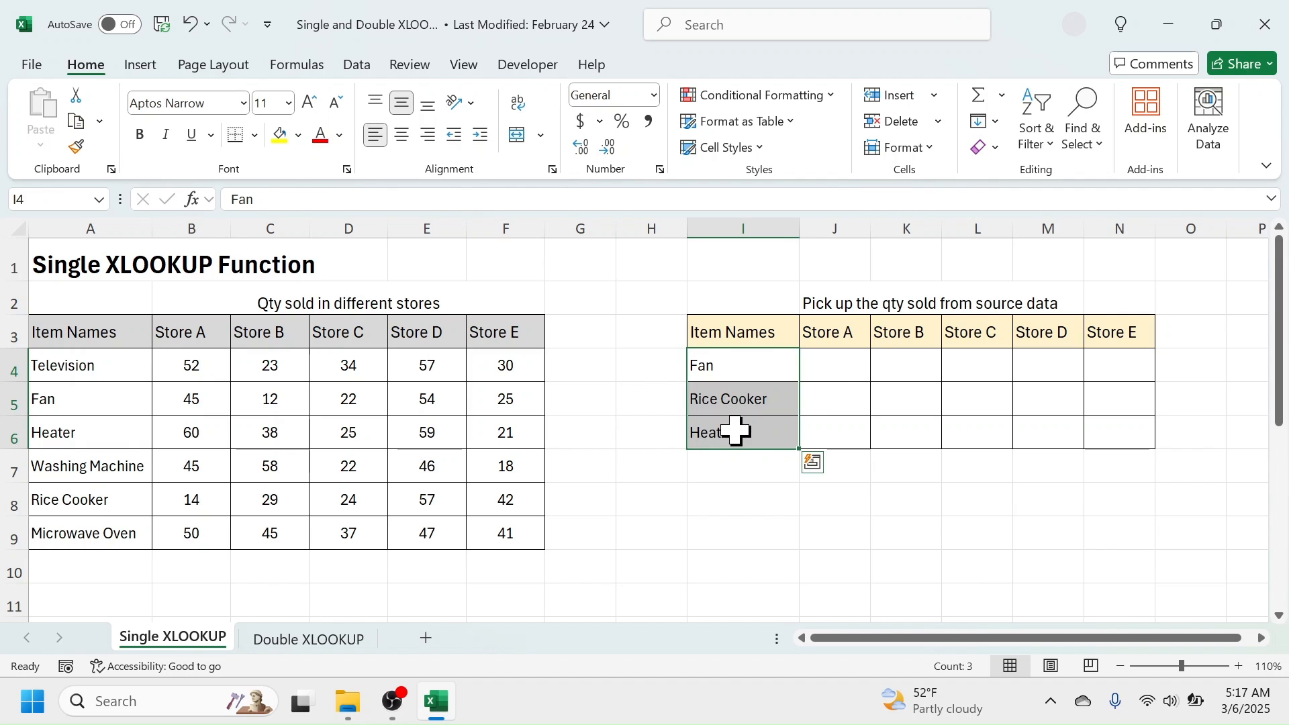
drag(839, 334, 1108, 334)
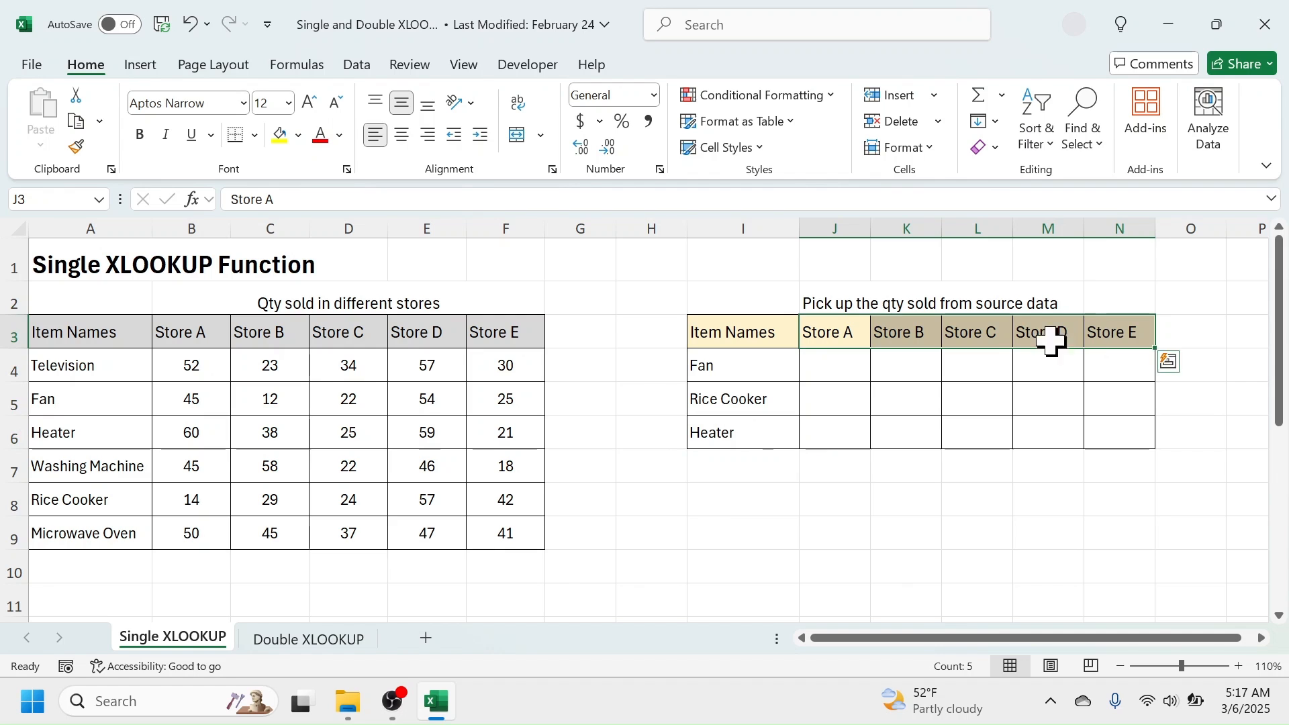
Examine the source quantities and the empty lookup table on the Double XLOOKUP sheet.
click(301, 646)
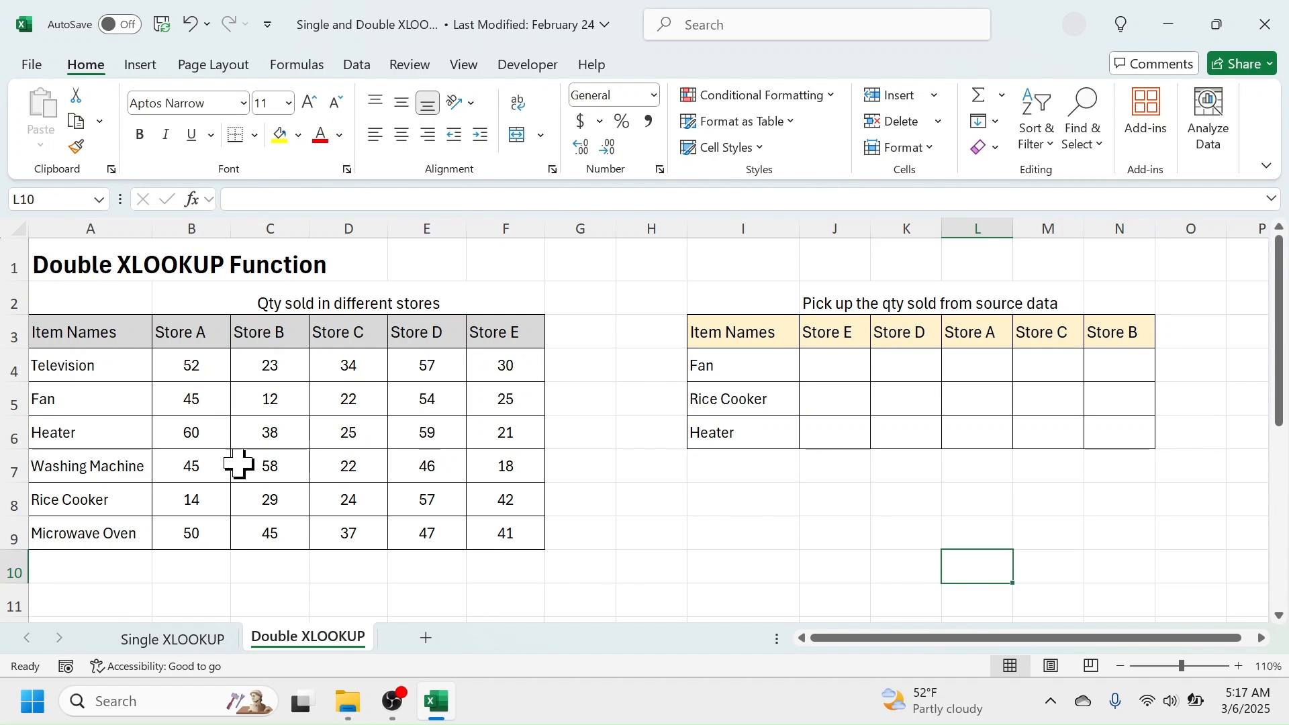
drag(71, 327, 163, 417)
drag(195, 371, 483, 494)
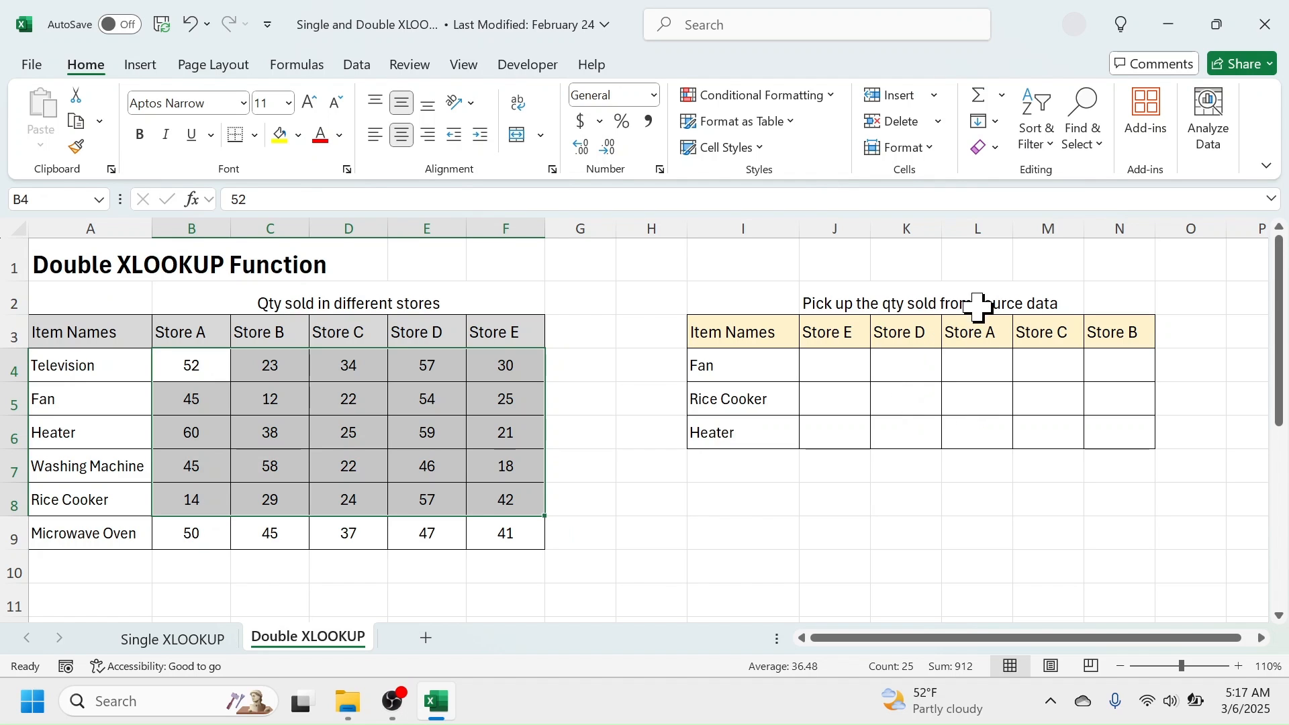
click(741, 365)
drag(741, 366, 743, 432)
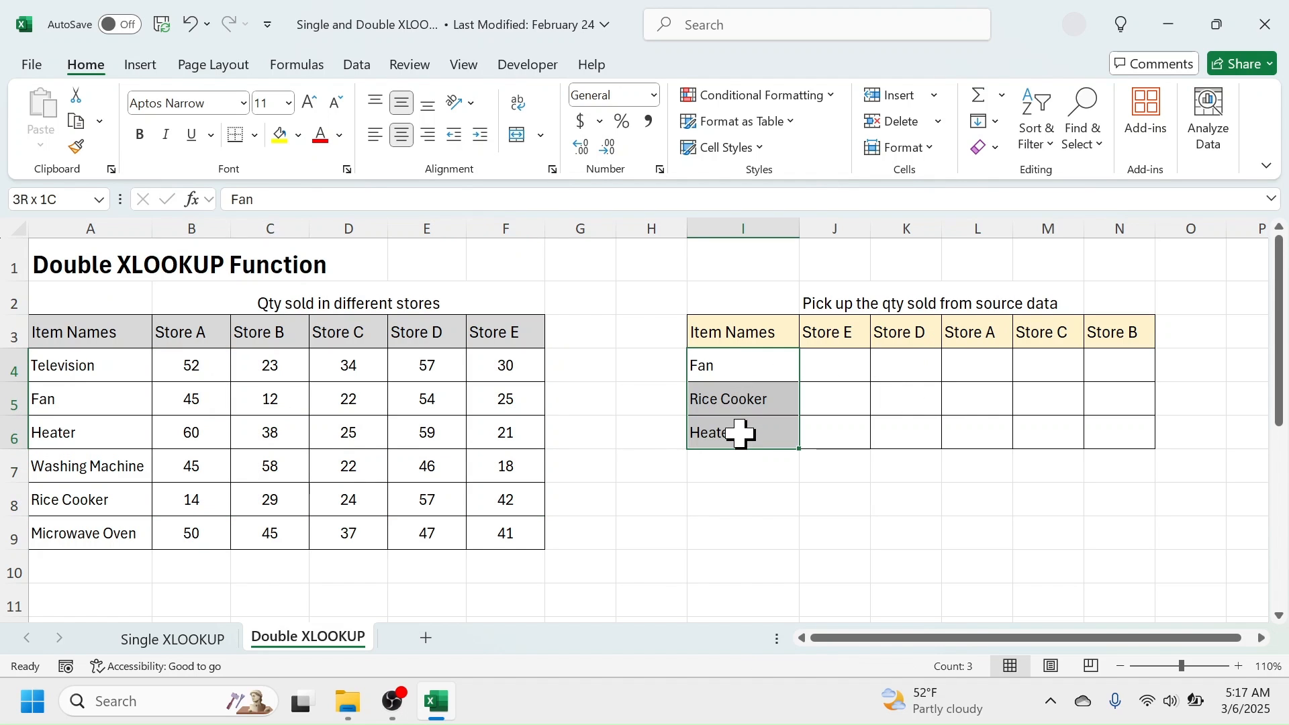
drag(846, 362, 1086, 435)
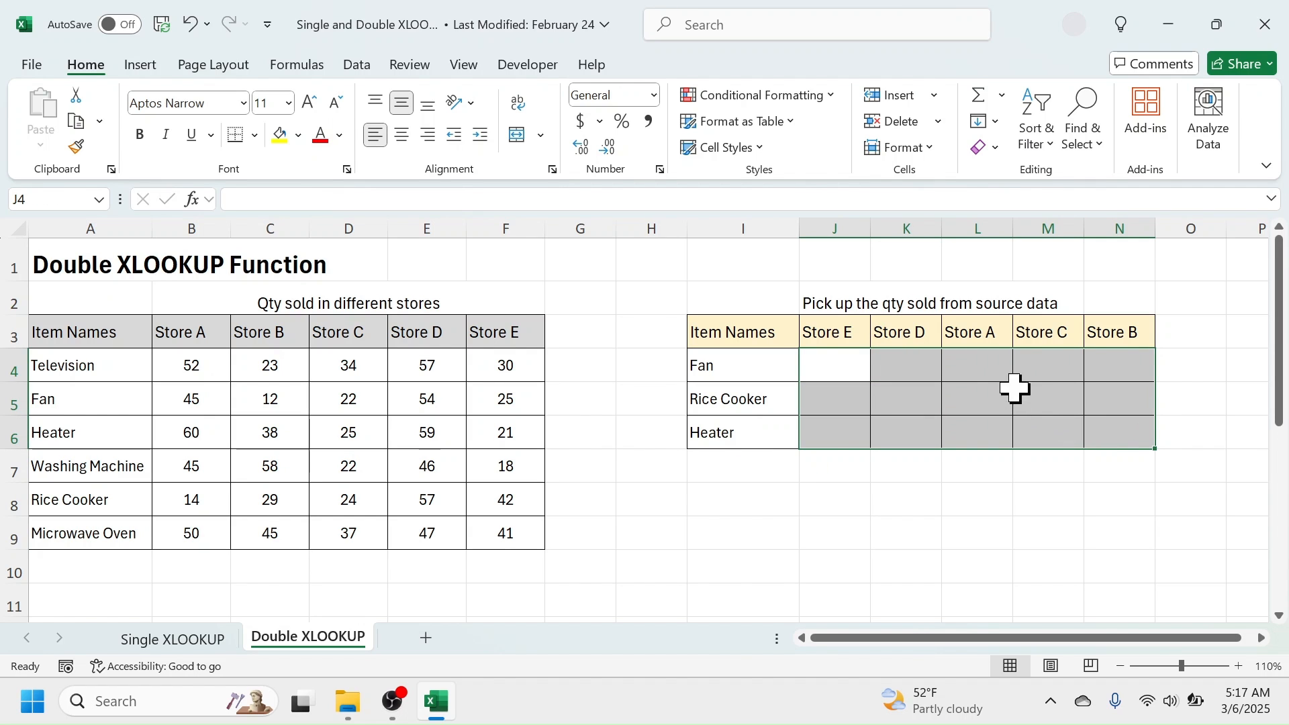
Compare the order of the store headings in the source and lookup tables on the Single XLOOKUP sheet.
click(180, 641)
click(850, 494)
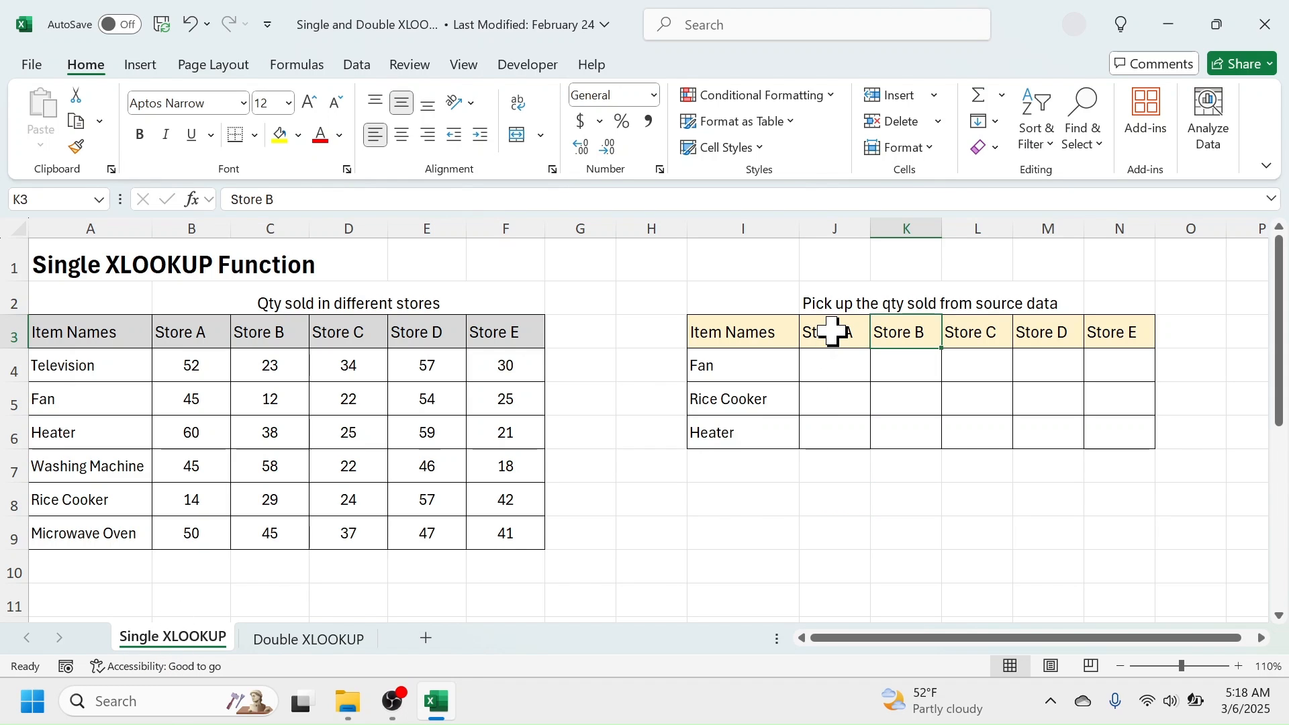
click(834, 333)
click(910, 336)
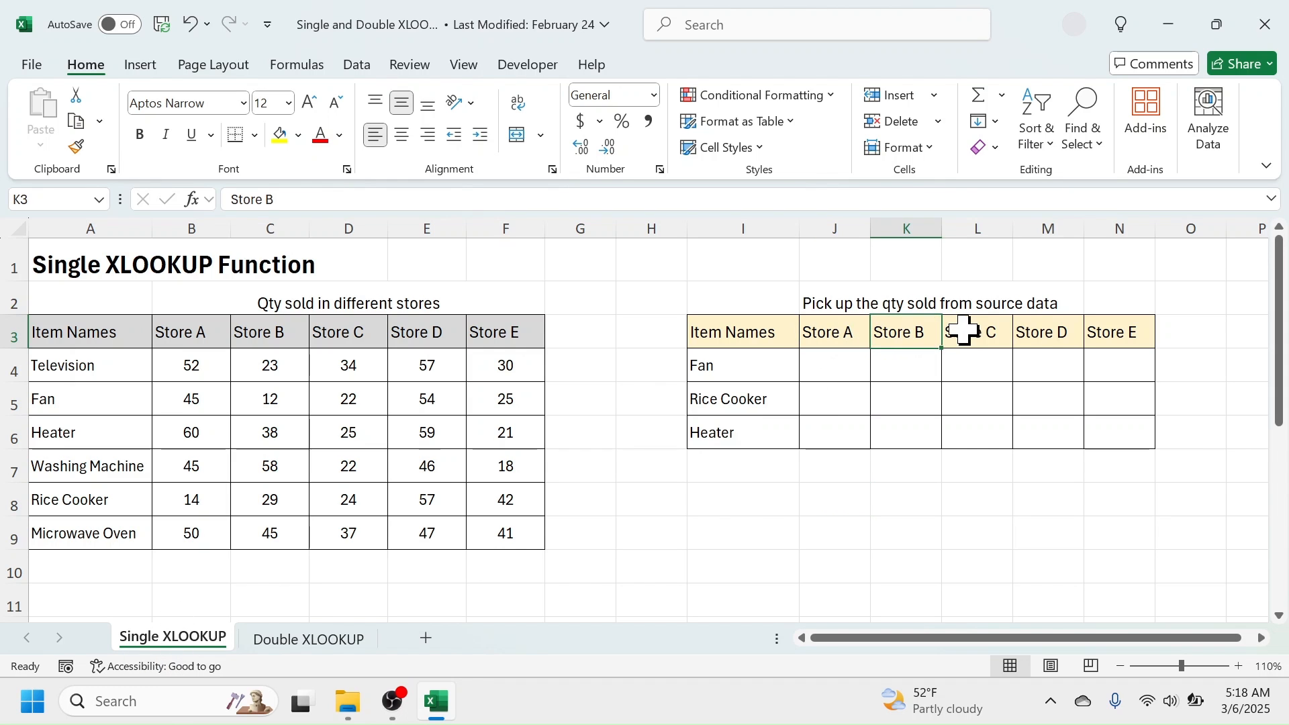
click(966, 332)
click(1038, 332)
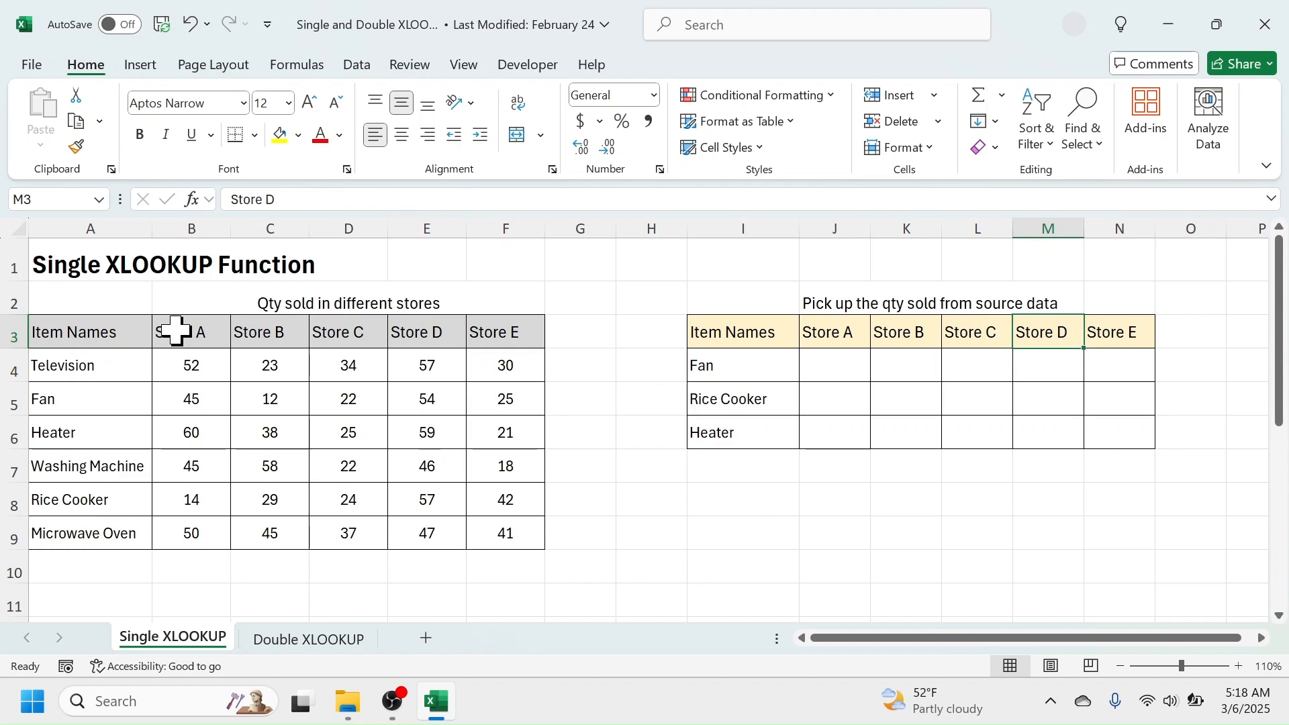
drag(179, 331, 484, 430)
click(849, 334)
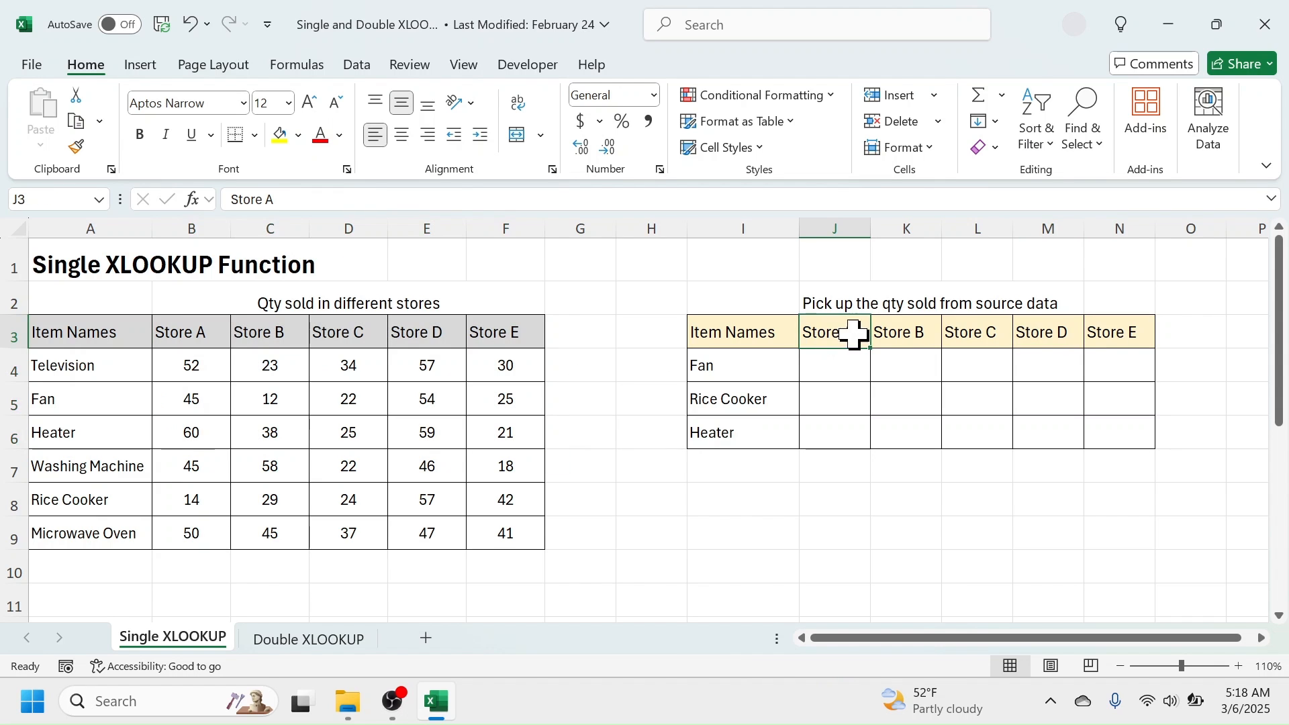
click(929, 334)
click(977, 332)
click(1058, 332)
click(1118, 333)
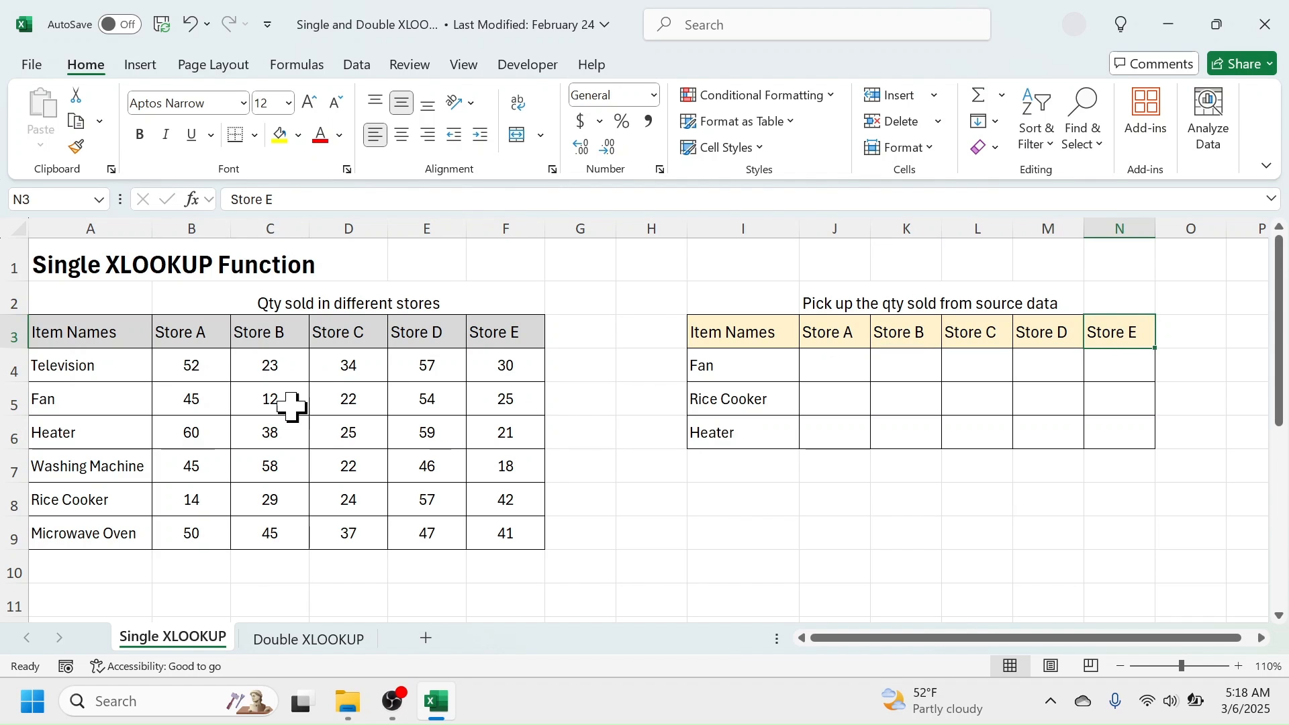
click(208, 334)
click(268, 332)
click(342, 331)
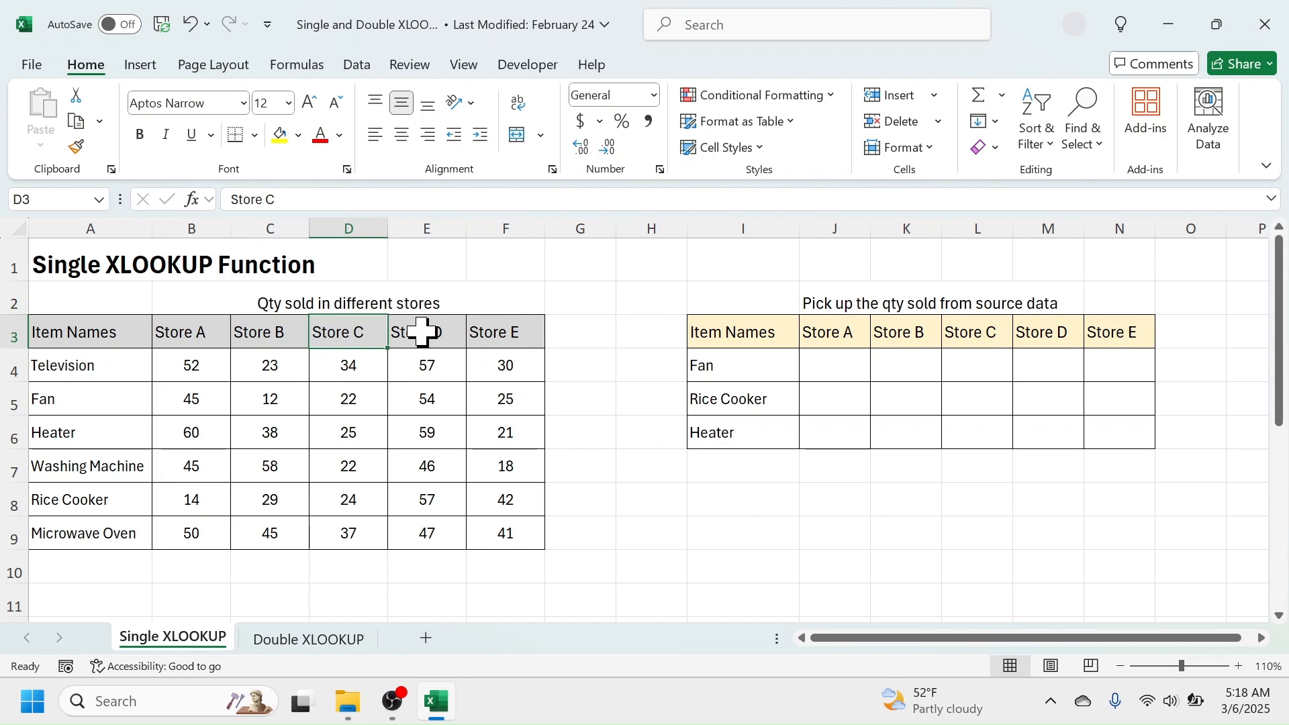
click(423, 332)
click(514, 332)
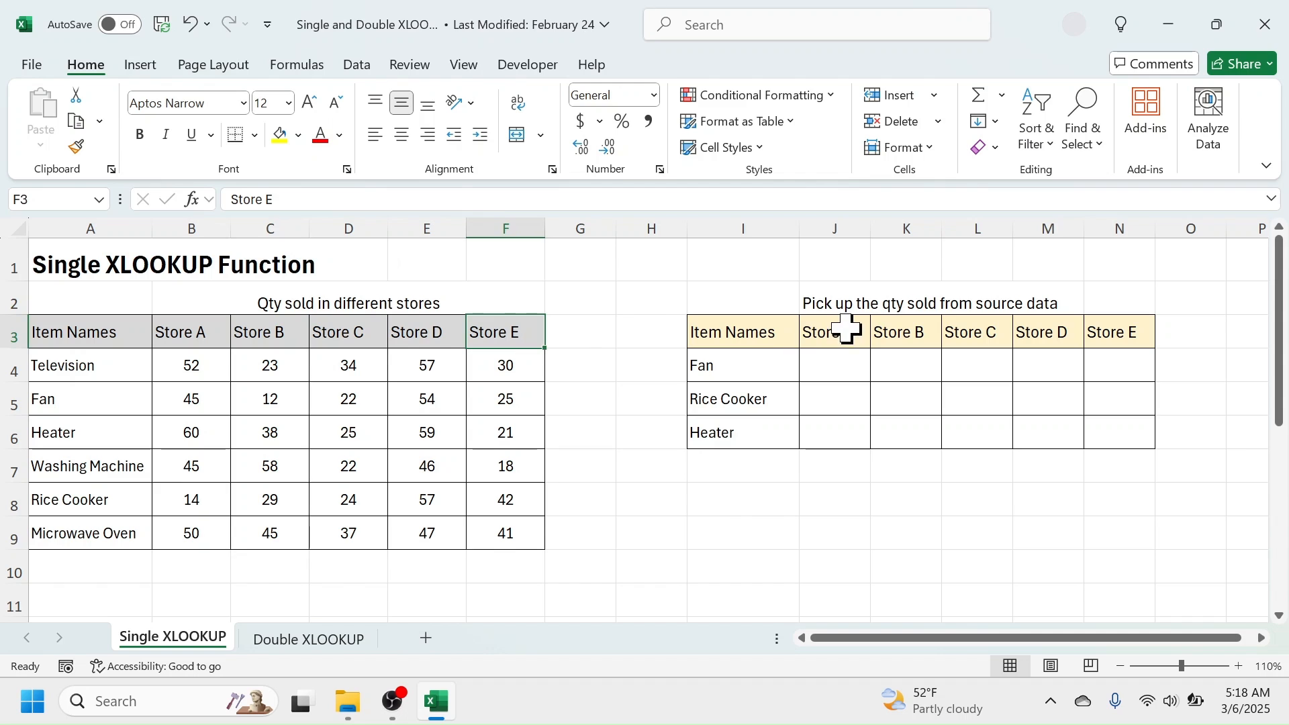
drag(843, 325, 856, 364)
drag(924, 331, 1000, 361)
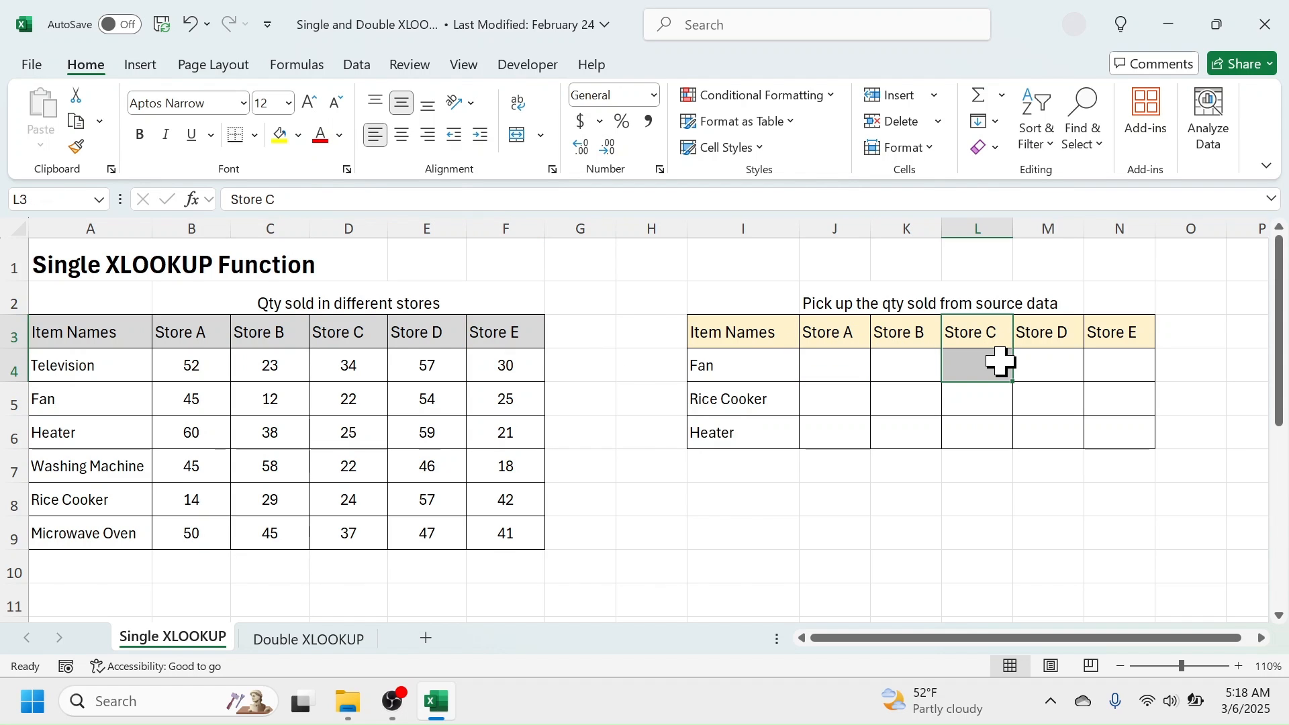
drag(832, 332, 832, 362)
Compare the order of the item names in the lookup table with the Item Names column of the source table.
click(739, 364)
click(739, 402)
click(698, 433)
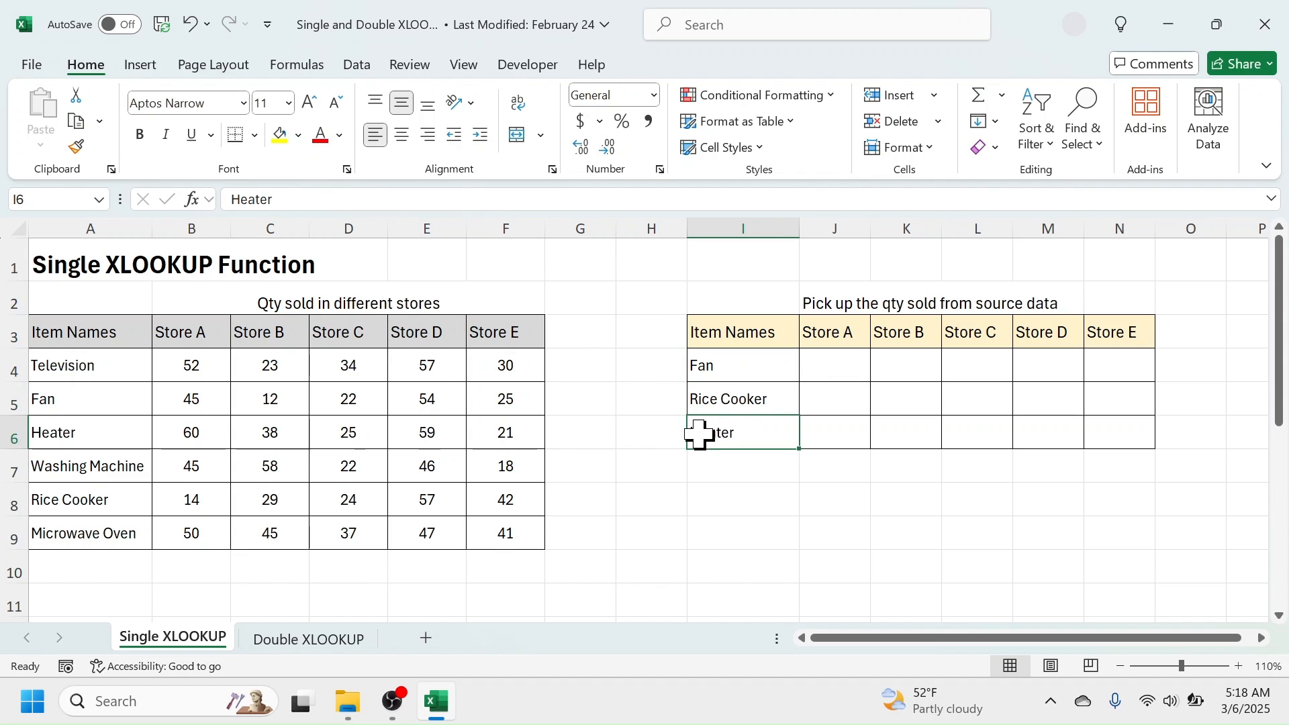
click(714, 365)
click(741, 406)
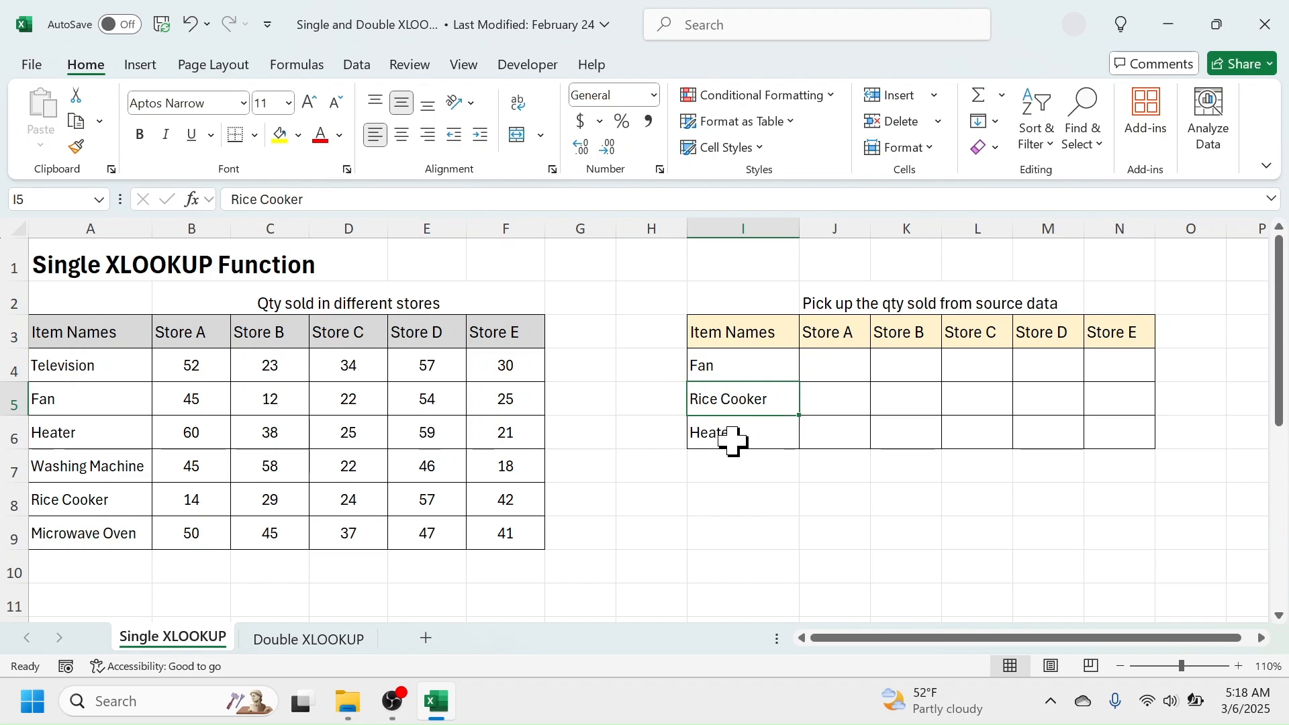
click(737, 432)
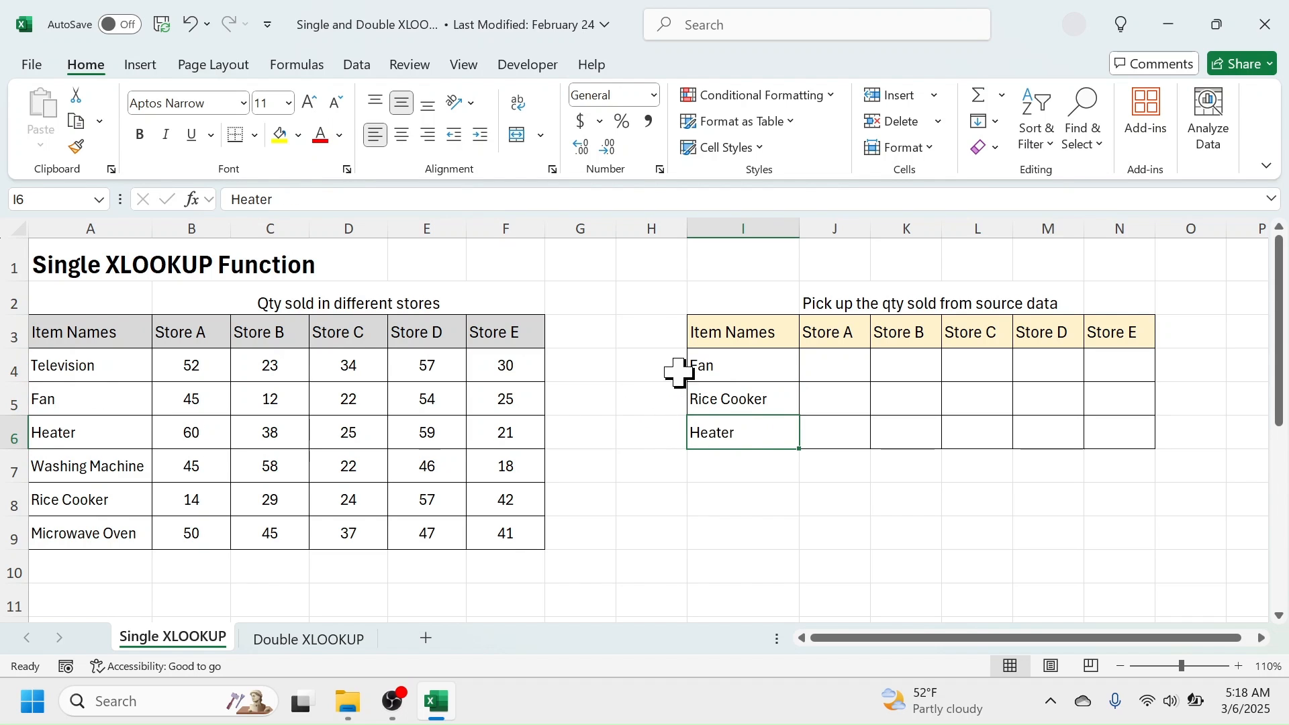
click(81, 365)
click(59, 401)
click(64, 434)
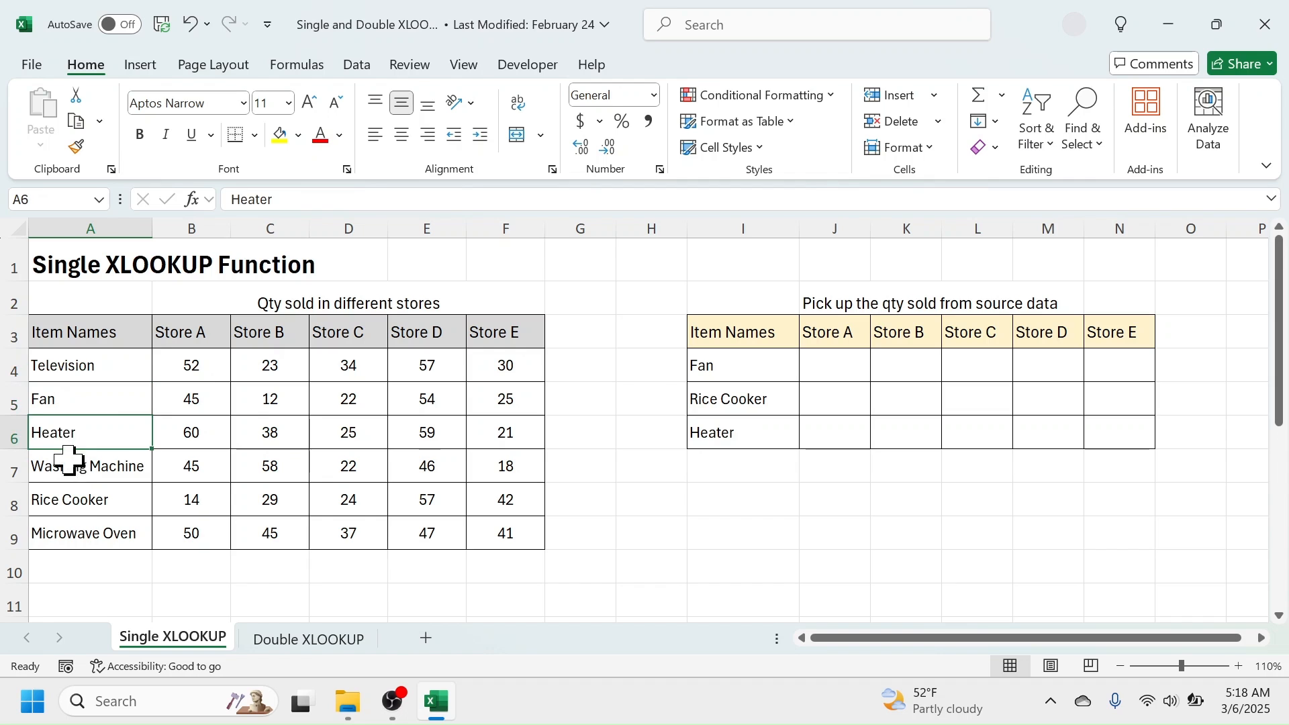
click(72, 470)
click(70, 498)
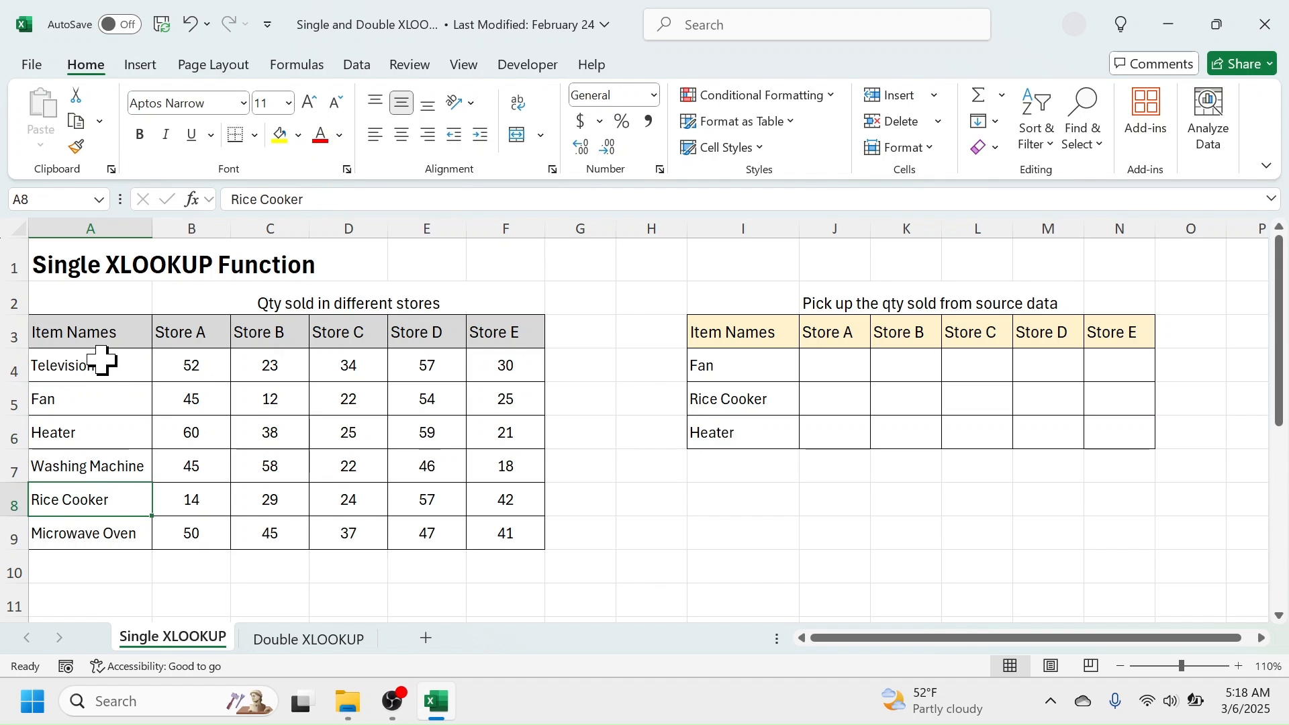
drag(101, 360, 84, 527)
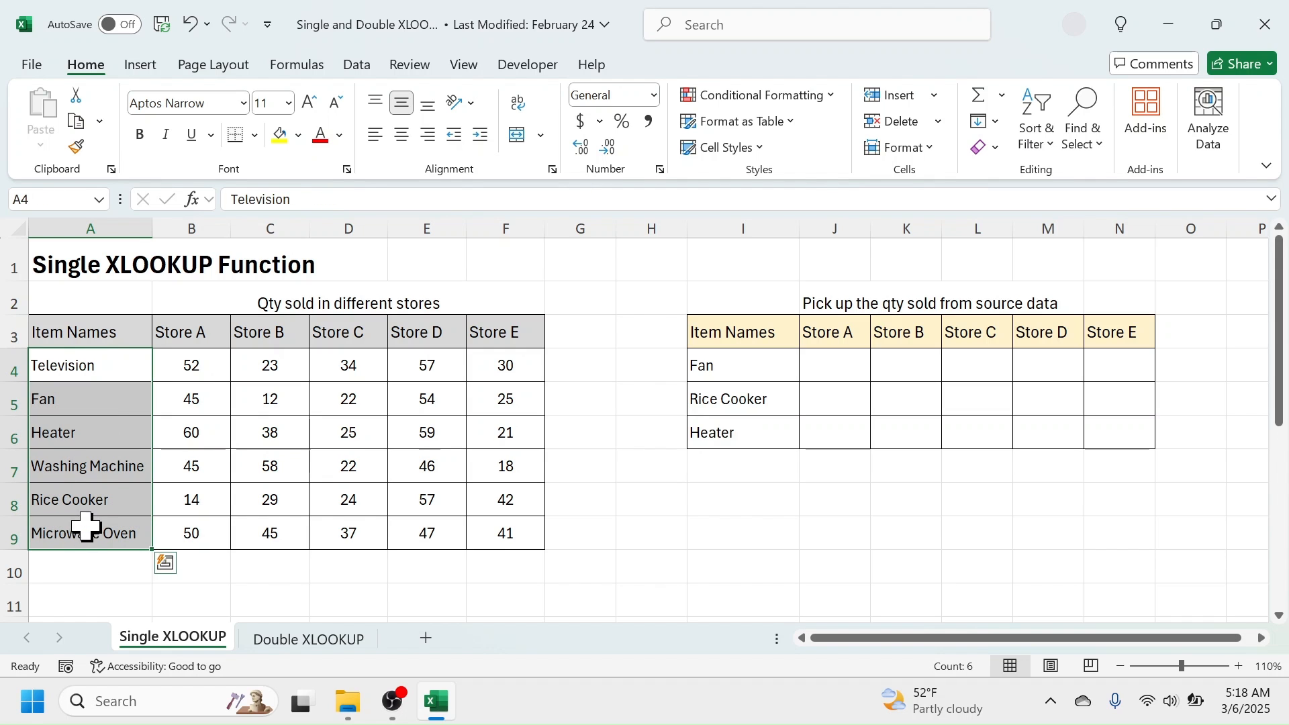
Review the source table's store headings from Store A through Store E.
click(212, 334)
click(268, 337)
click(363, 329)
click(443, 333)
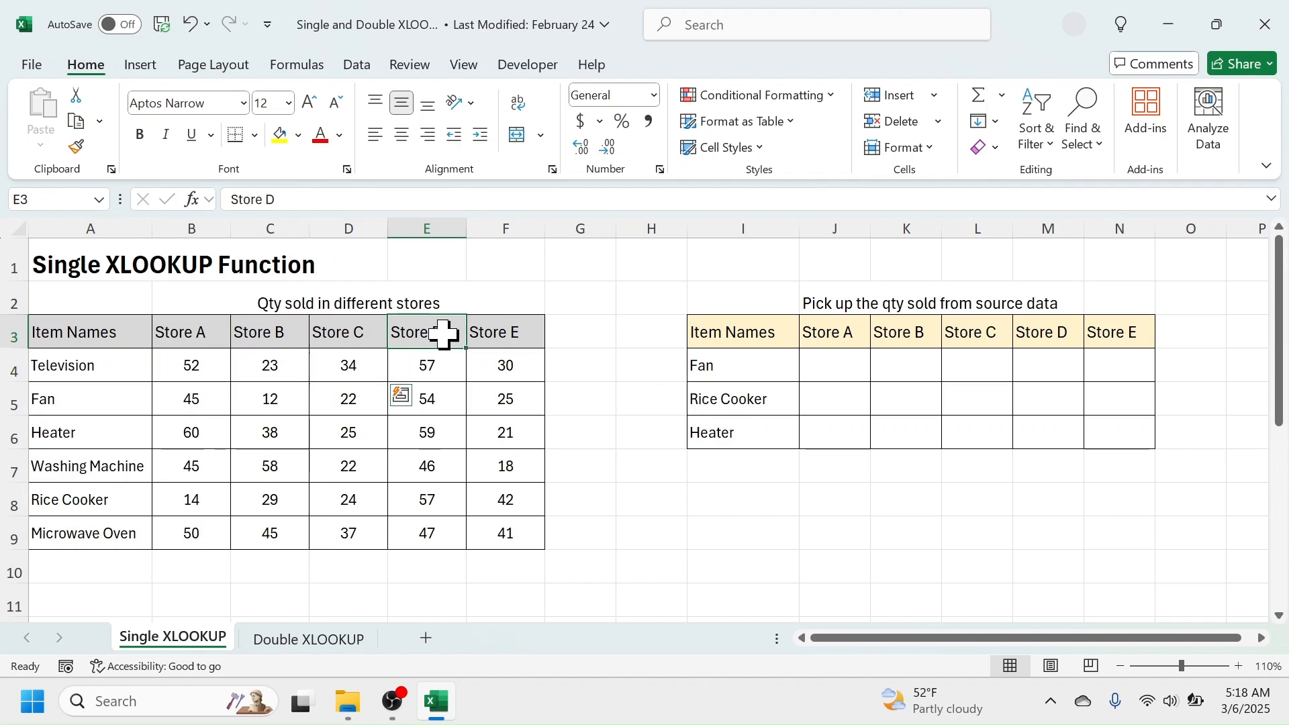
drag(503, 336, 505, 368)
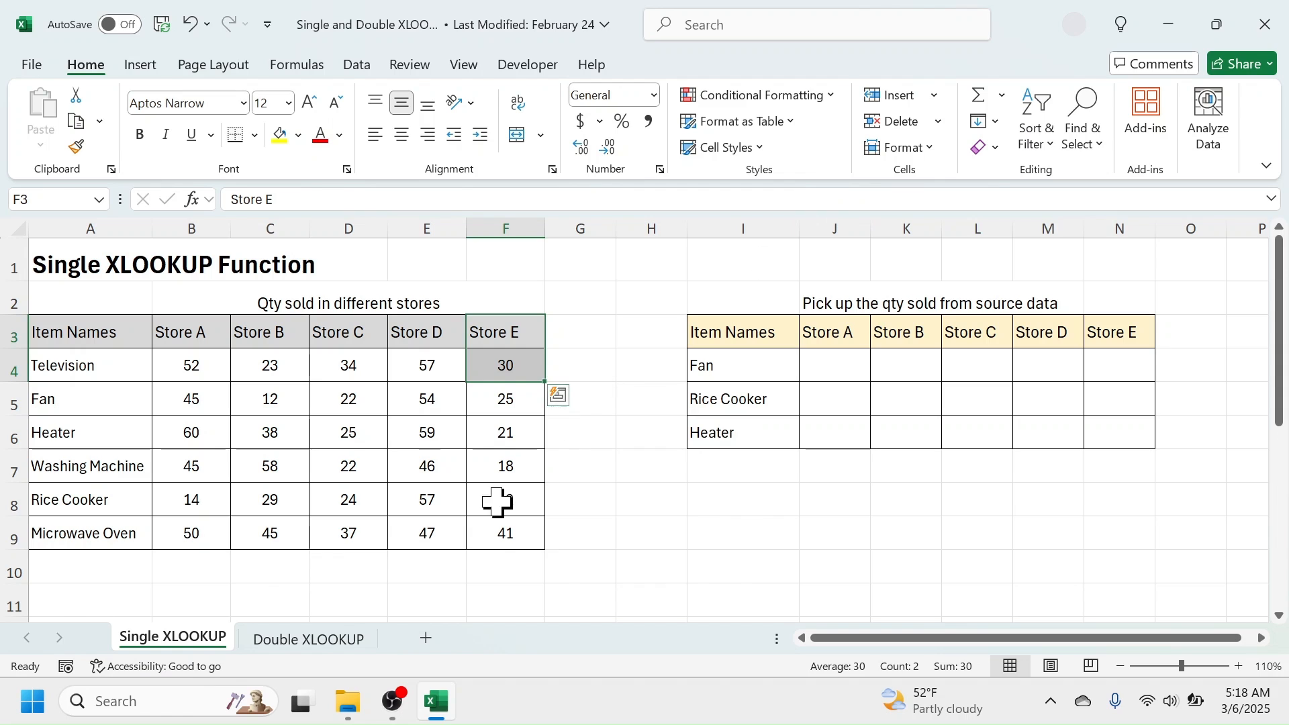
Examine the order of the item names and store headings in the lookup table on the Double XLOOKUP sheet.
click(305, 637)
click(814, 487)
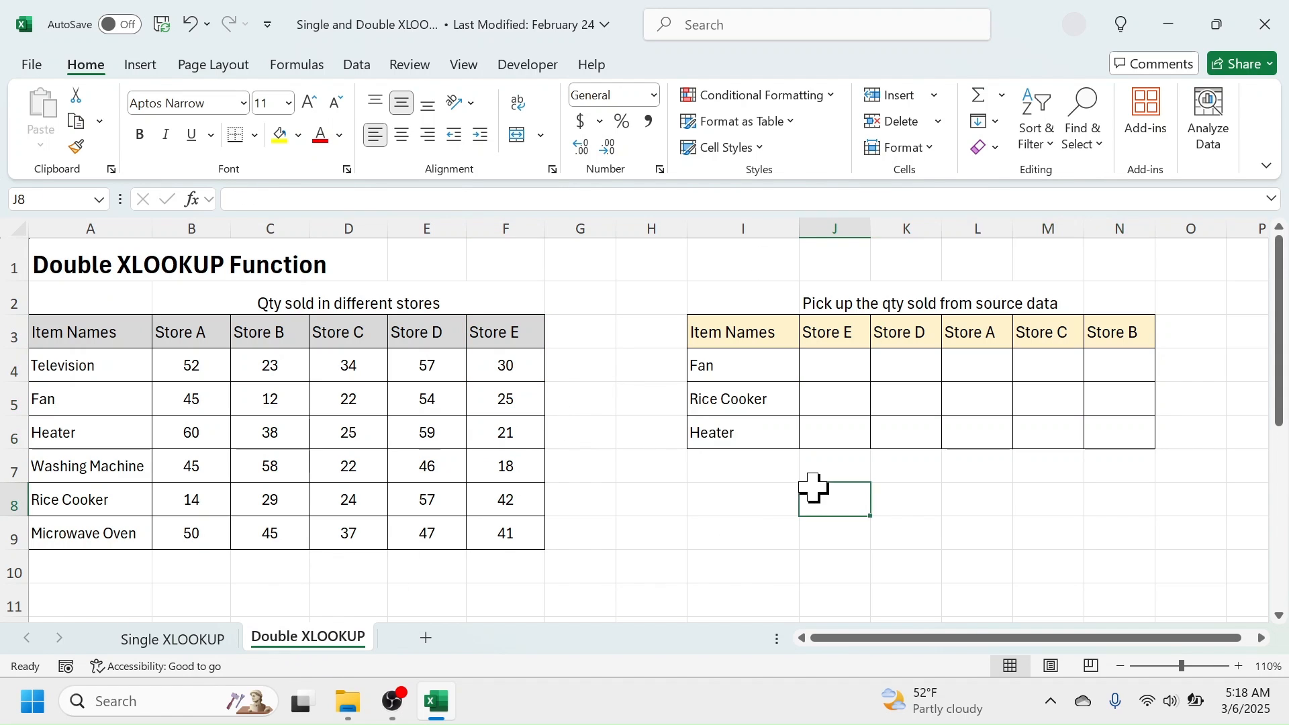
click(976, 498)
click(755, 368)
click(742, 400)
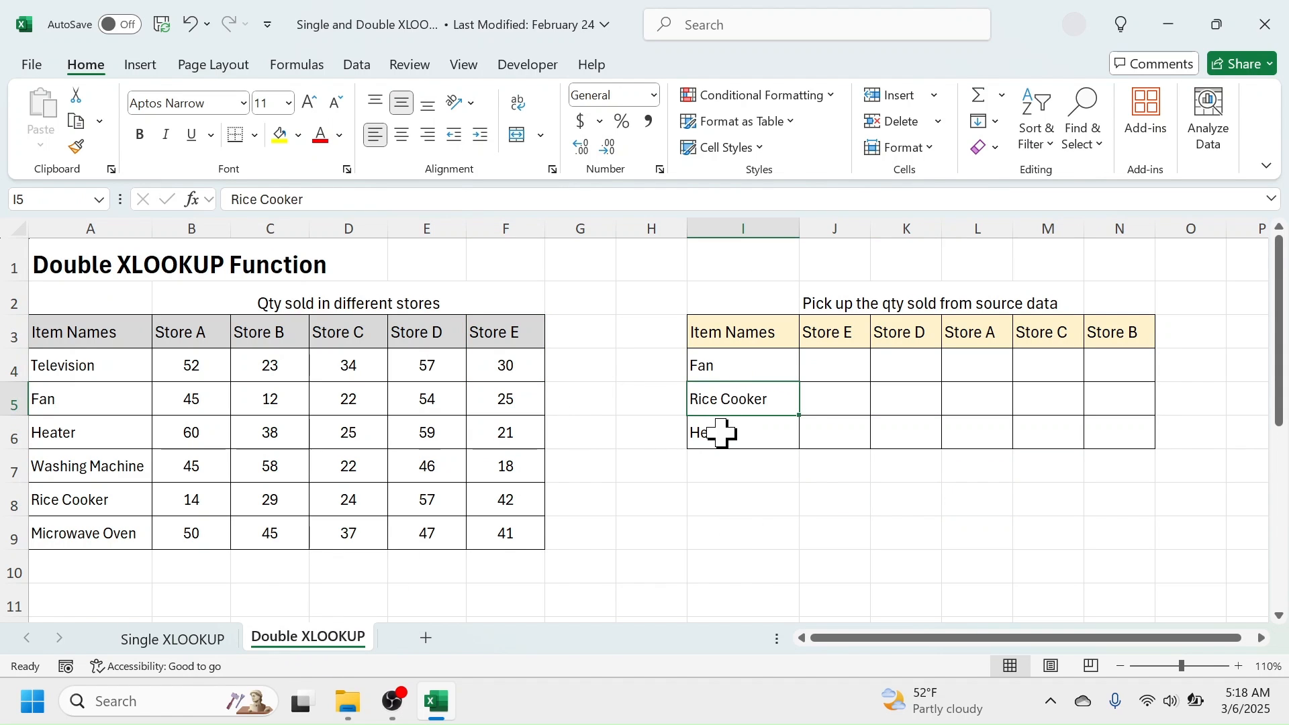
click(719, 431)
click(843, 334)
click(902, 332)
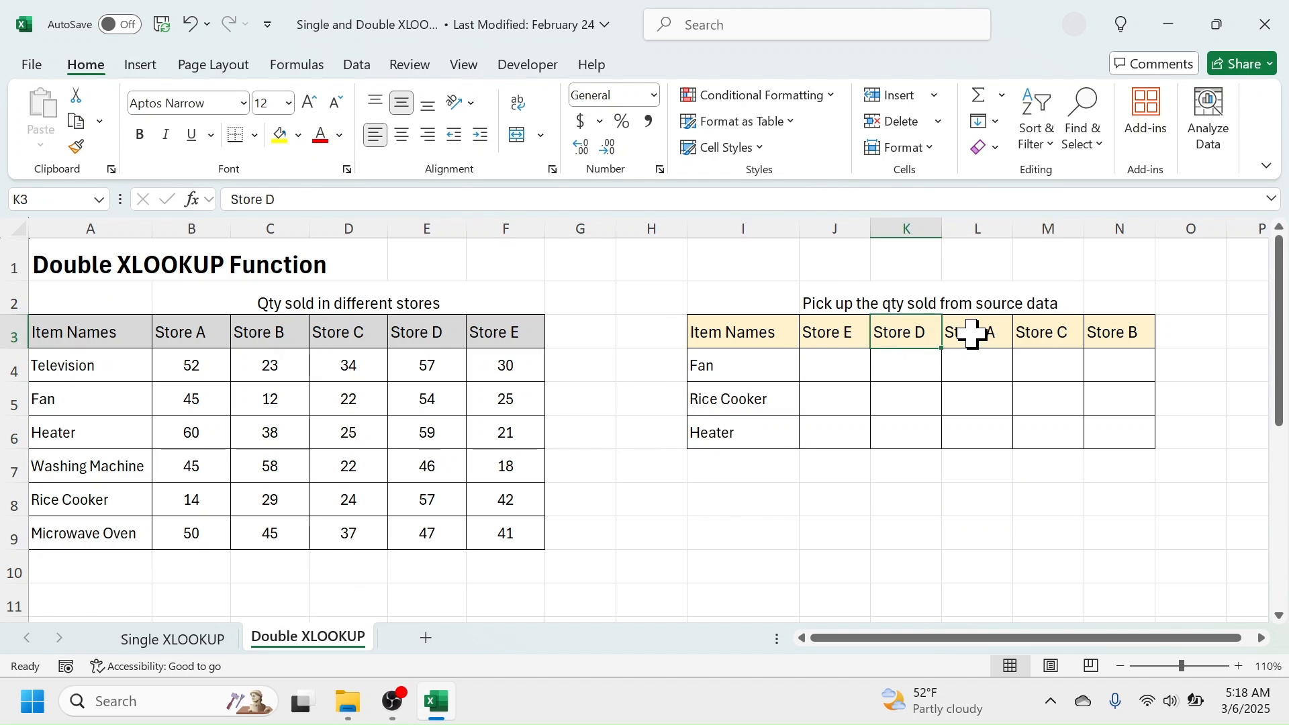
click(975, 333)
click(1047, 333)
click(1134, 330)
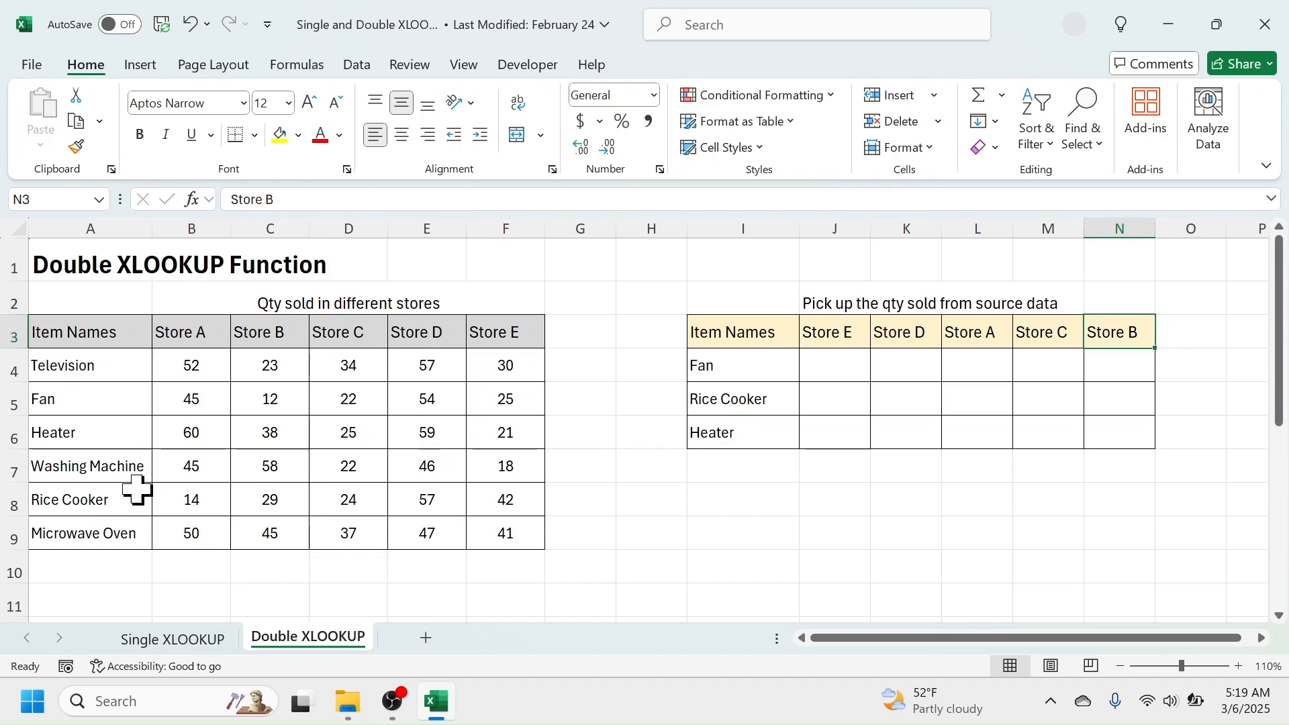
Check the first store headings and item names in the Double XLOOKUP source table, and return to the Single XLOOKUP sheet.
click(186, 337)
click(244, 336)
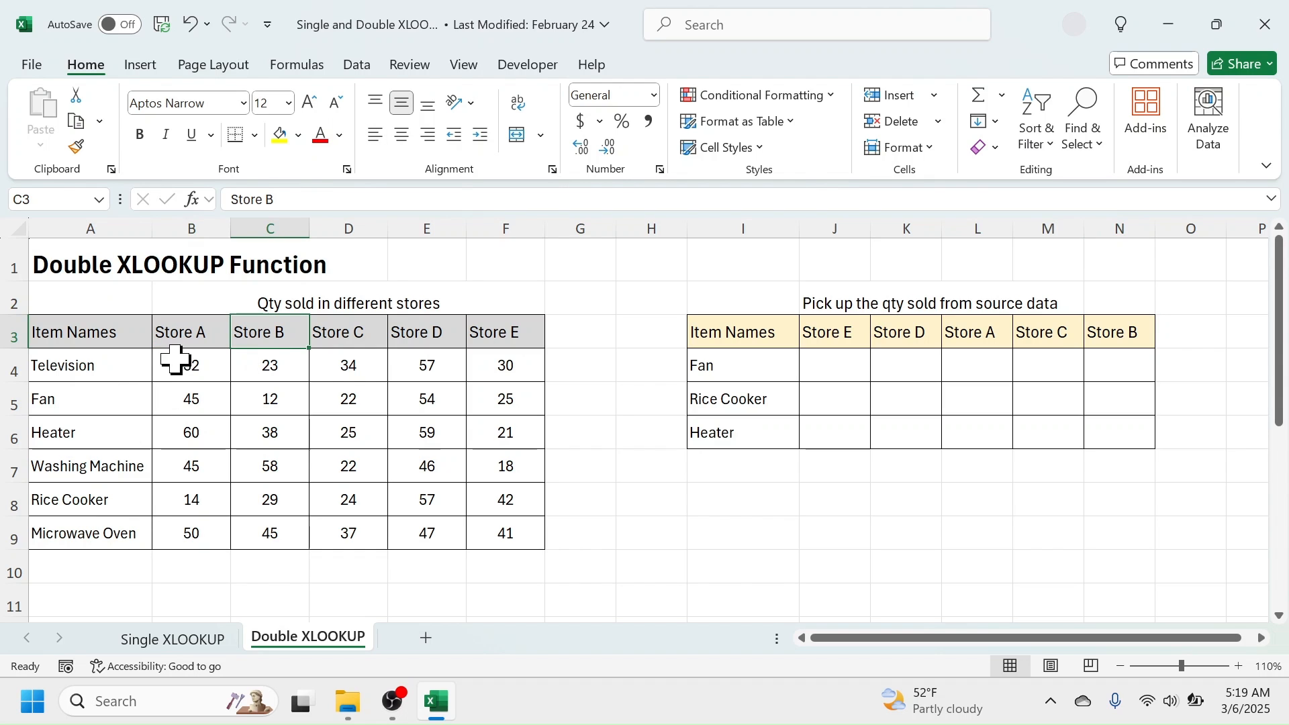
click(182, 333)
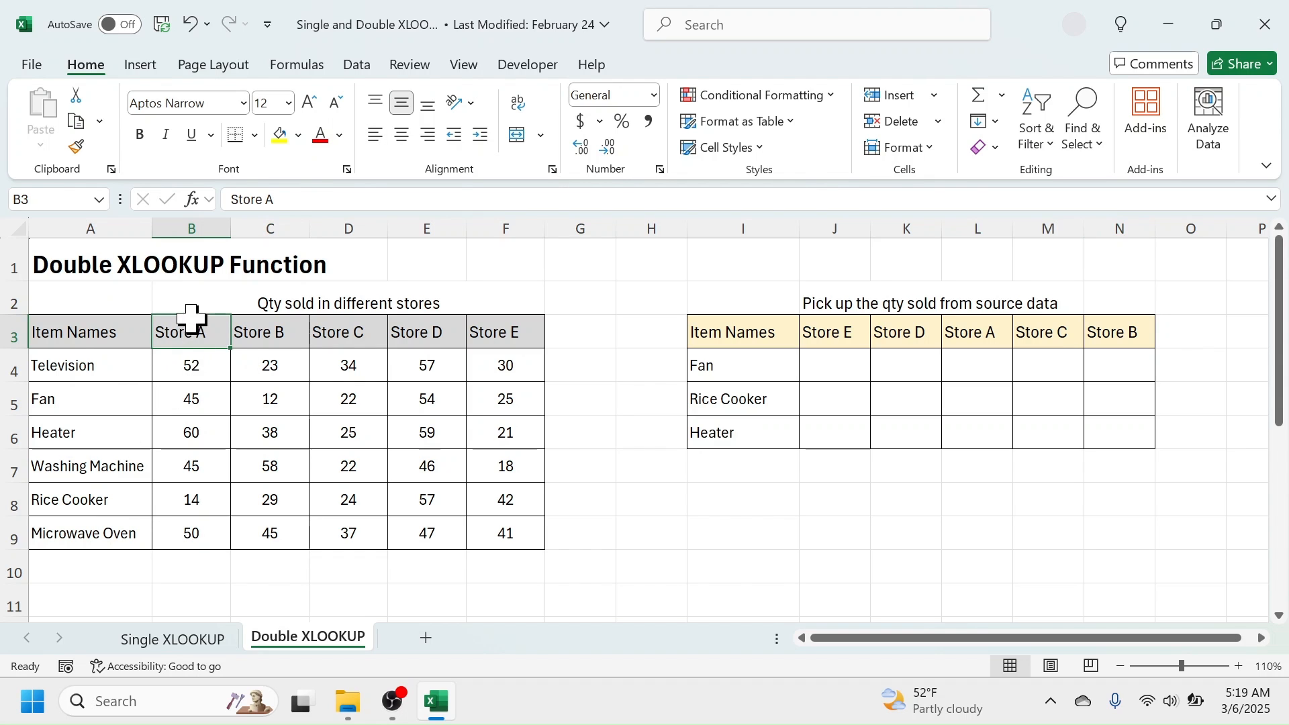
click(94, 371)
click(80, 399)
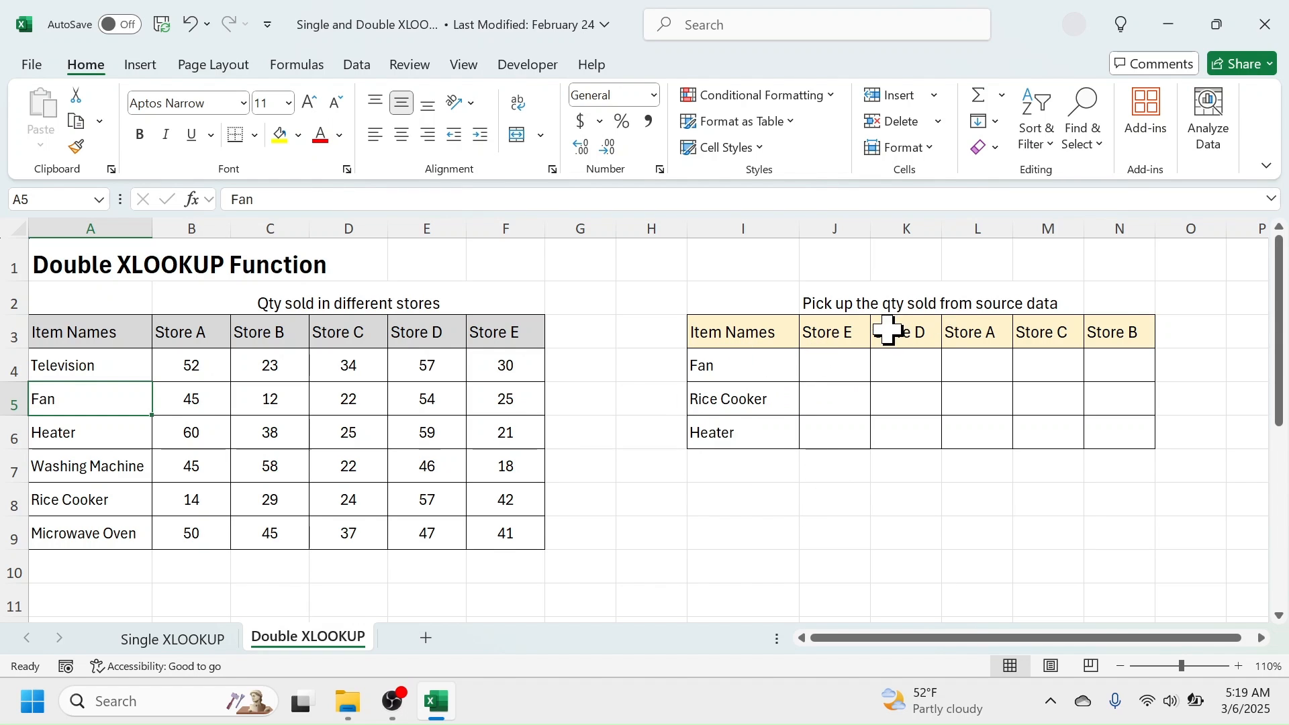
click(175, 641)
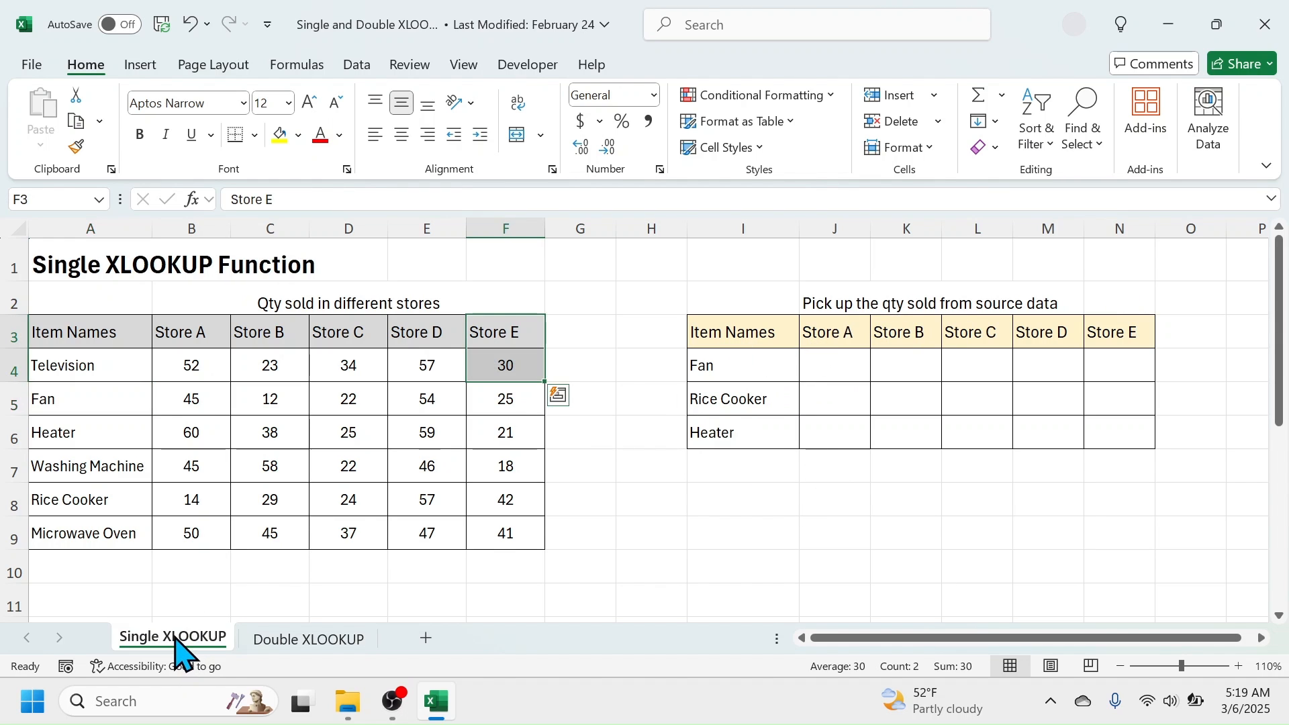
Review the item names and the store headings from Store A through Store E in the lookup table on the Single XLOOKUP sheet.
click(761, 496)
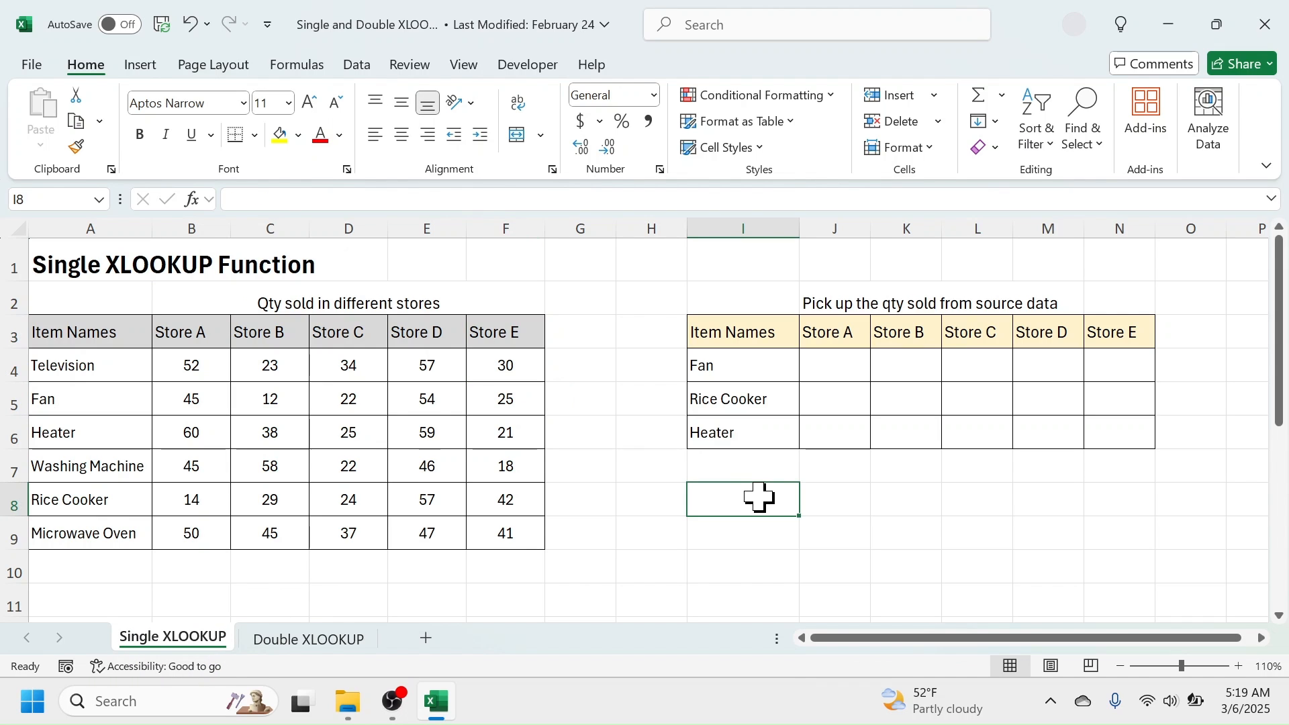
drag(743, 333, 730, 411)
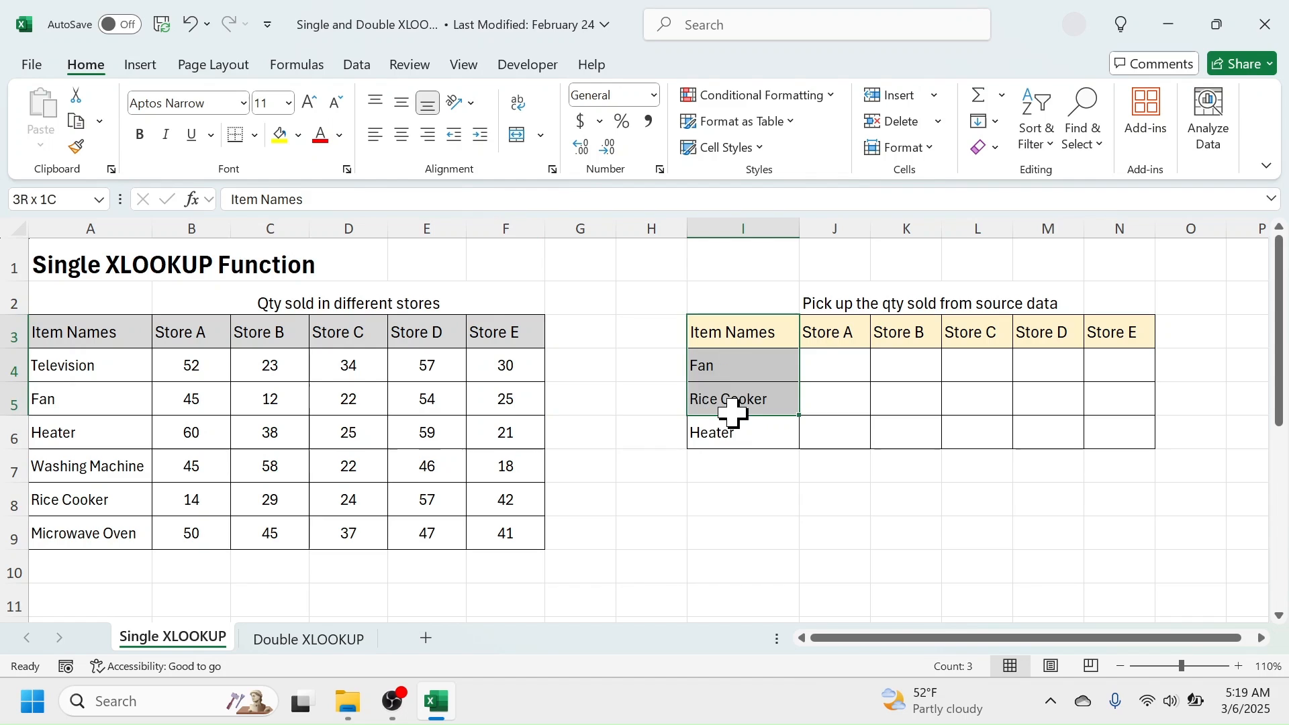
click(840, 338)
drag(843, 341, 1105, 337)
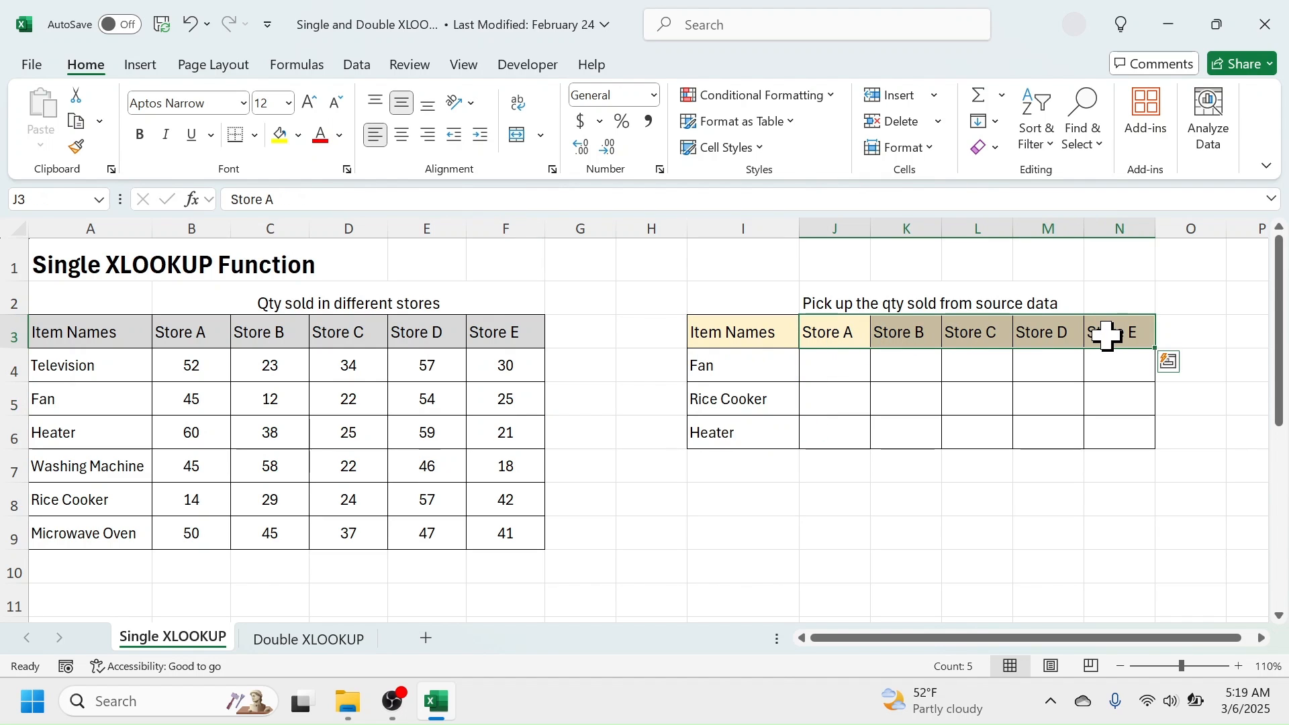
click(839, 514)
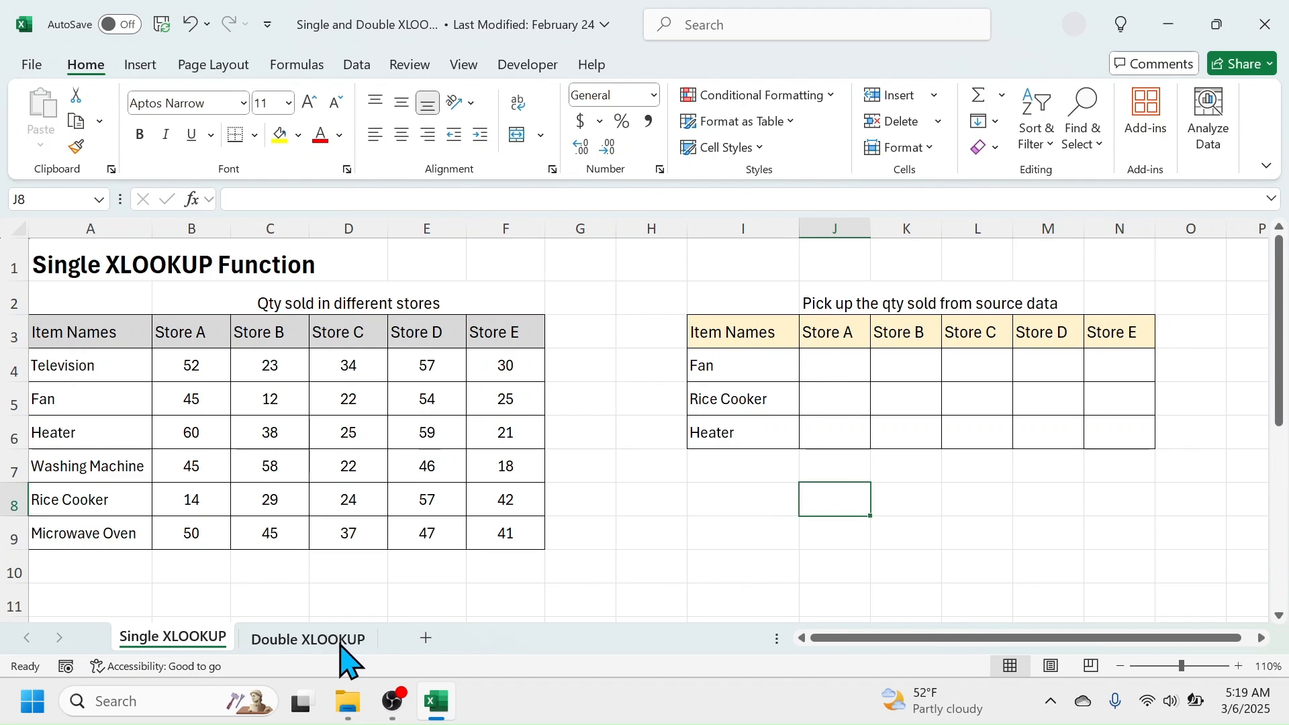
Start an XLOOKUP formula in cell J4 with lookup value I4 and the absolute lookup array $A$4:$A$9.
click(847, 370)
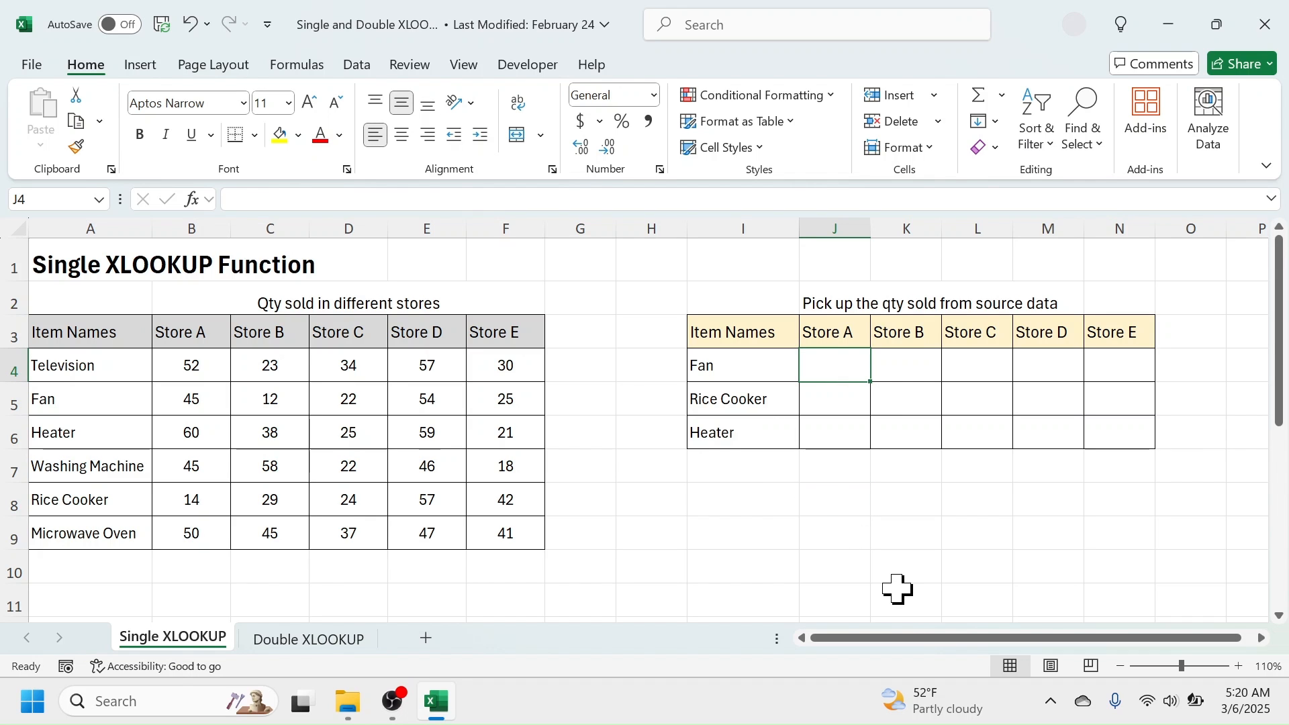
text(=XLOO)
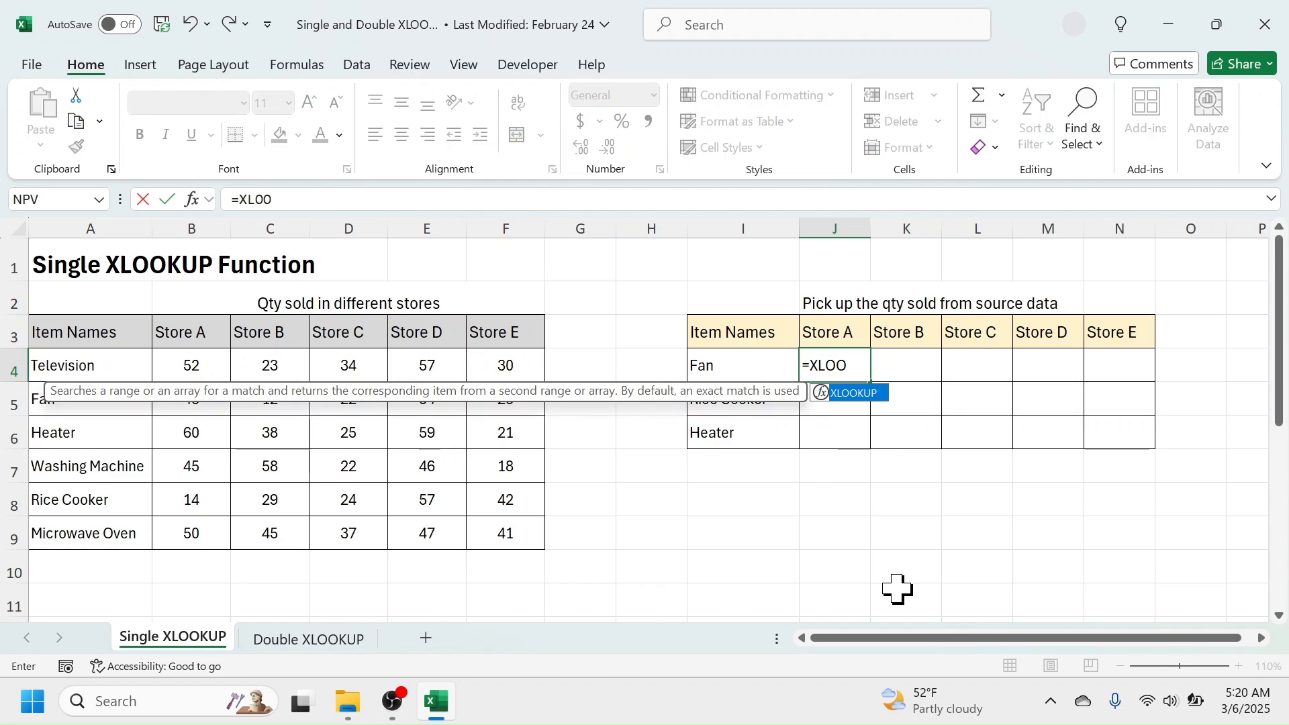
text(KUP()
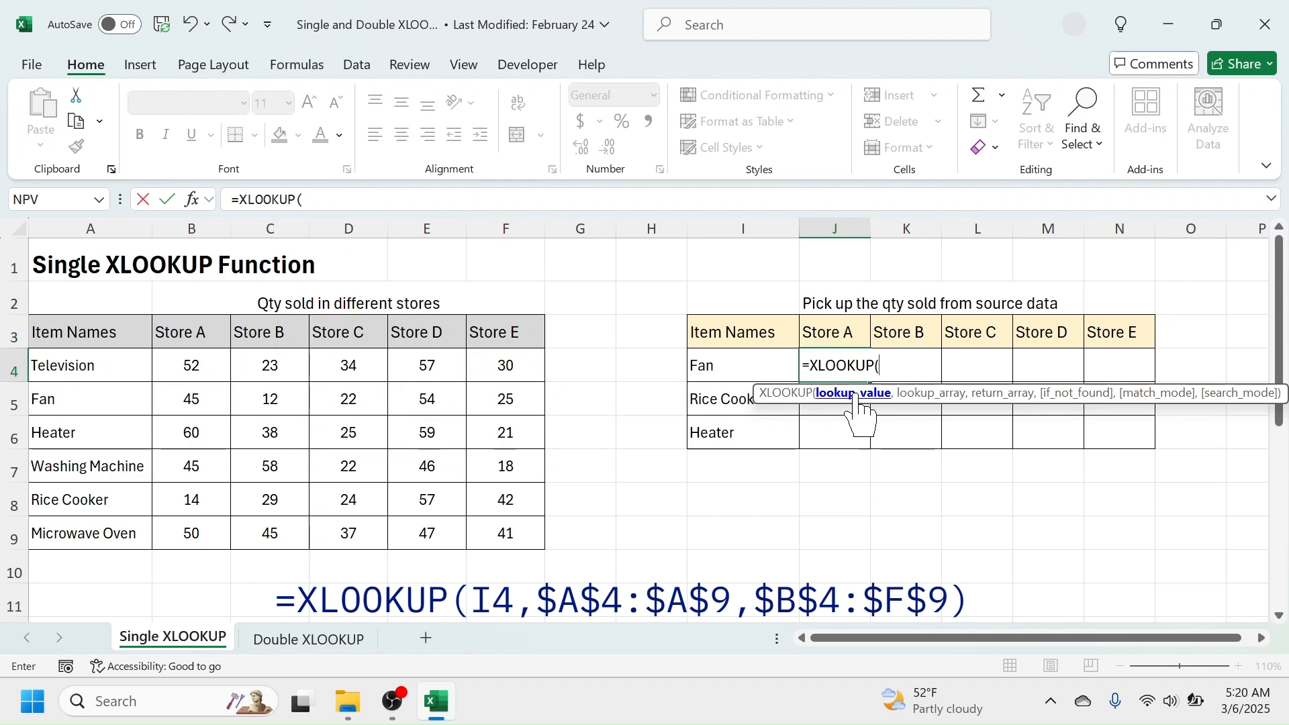
click(715, 365)
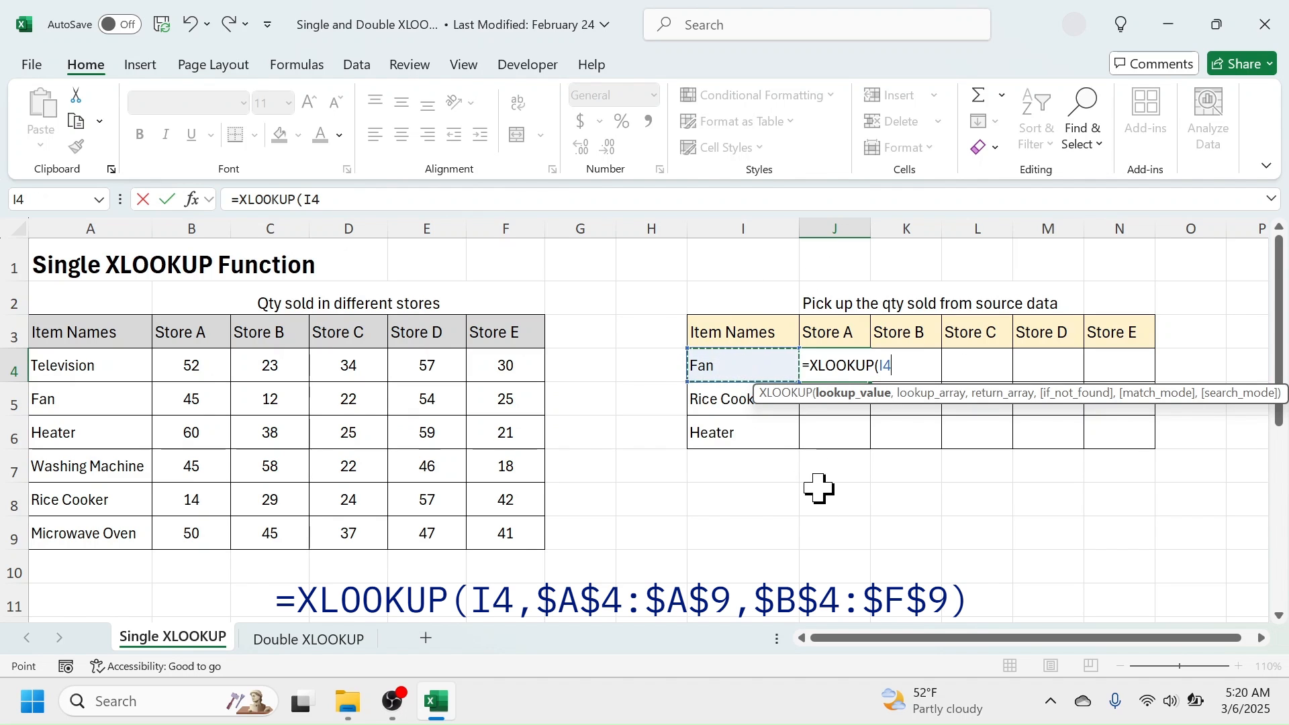
text(,)
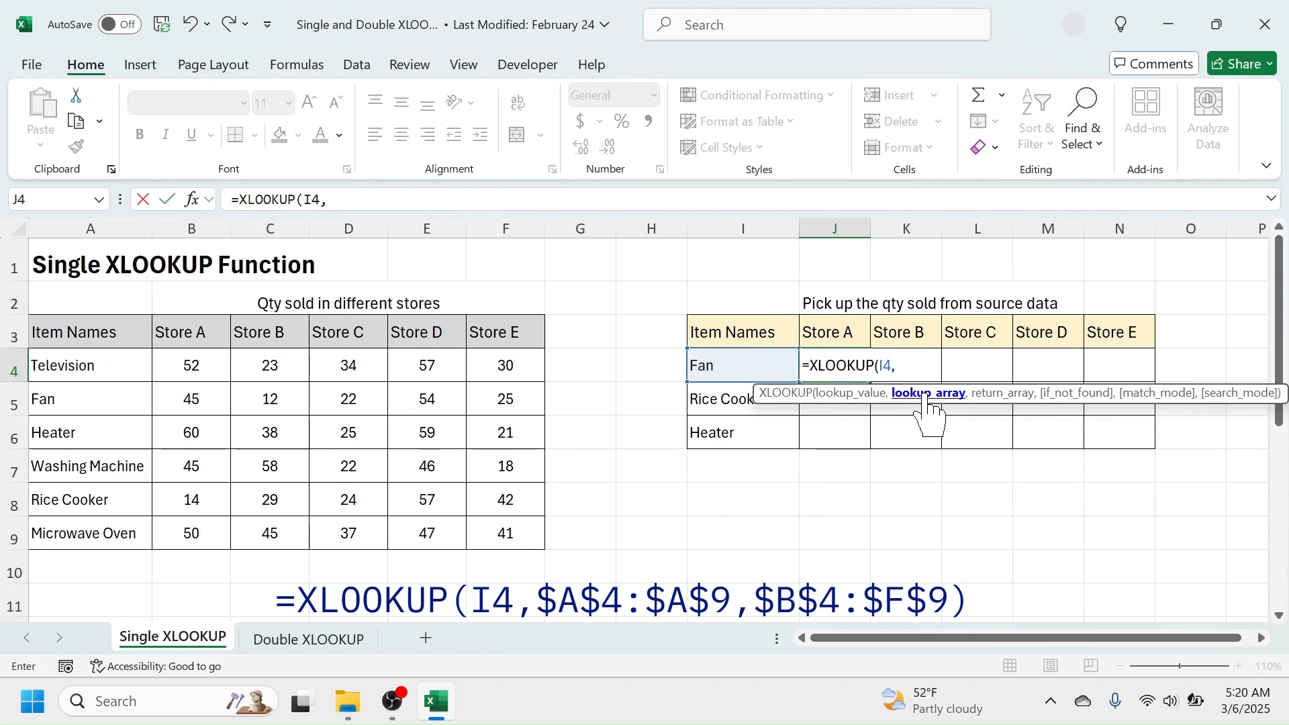
click(104, 366)
drag(104, 367, 109, 528)
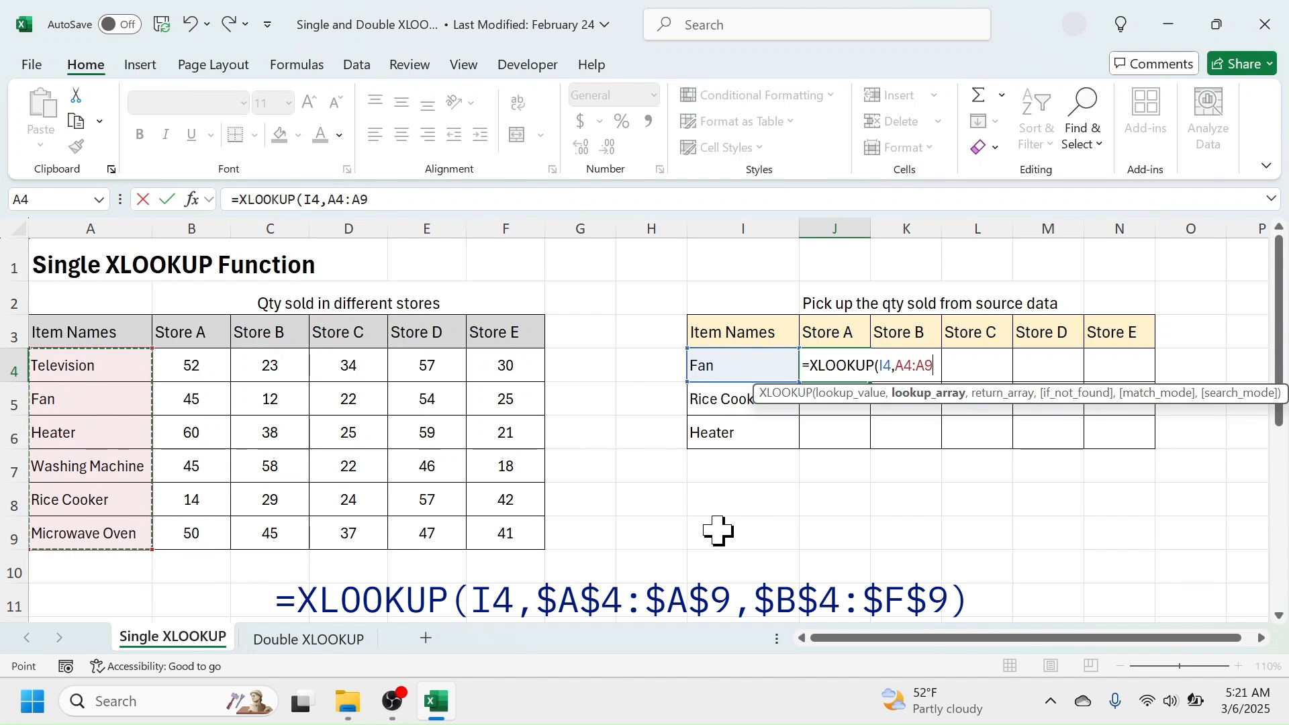
key(F4)
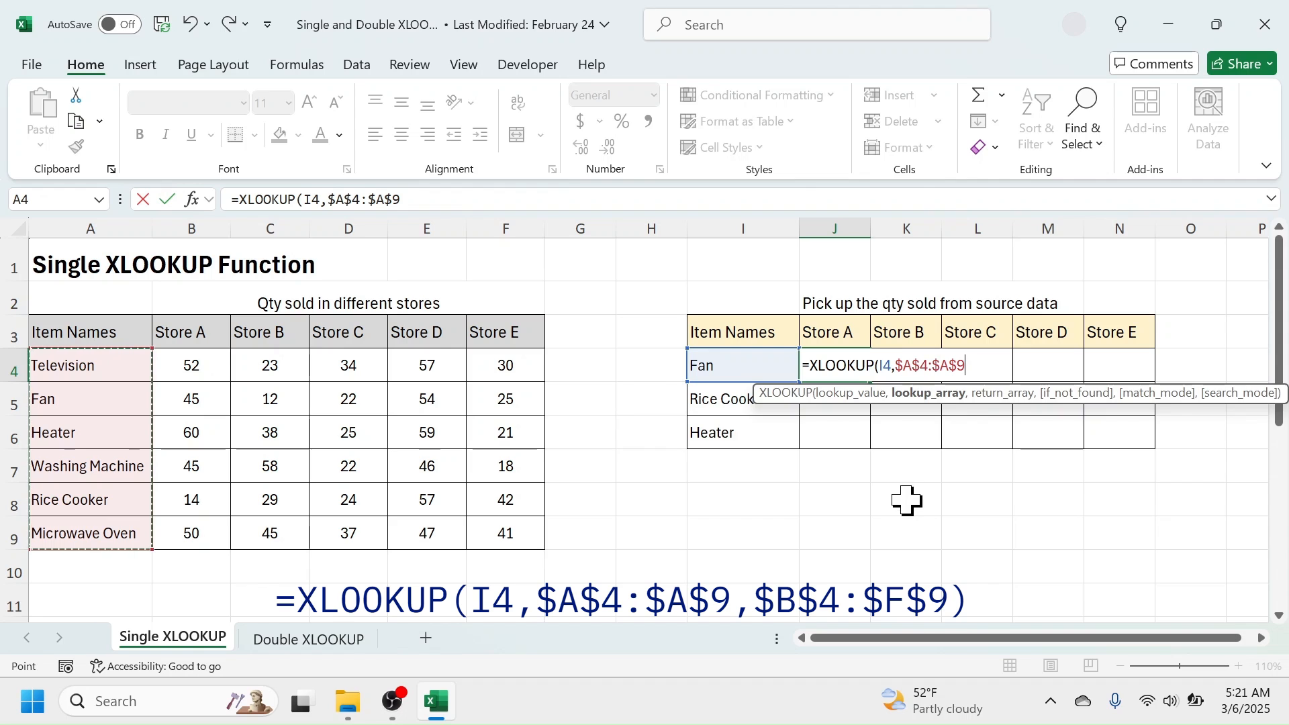
text(,)
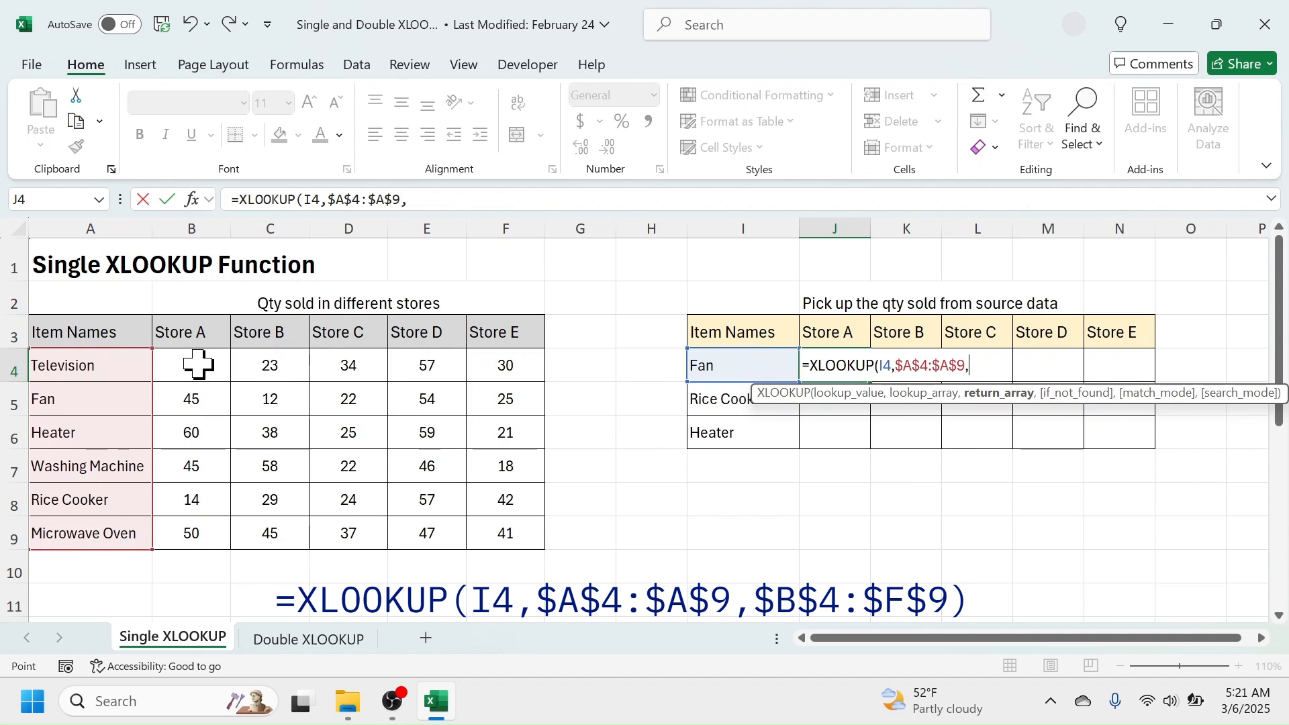
Complete the XLOOKUP formula in J4 with the absolute return array $B$4:$F$9 and enter it.
drag(197, 365, 523, 532)
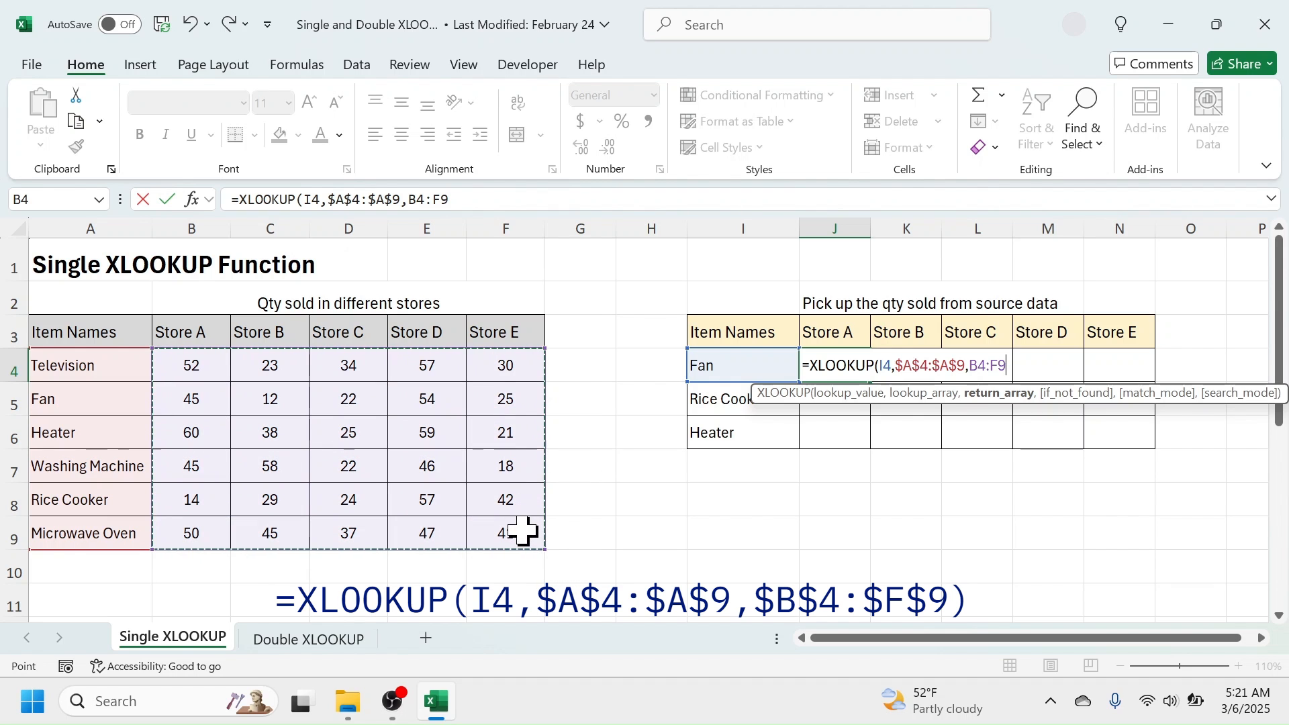
key(F4)
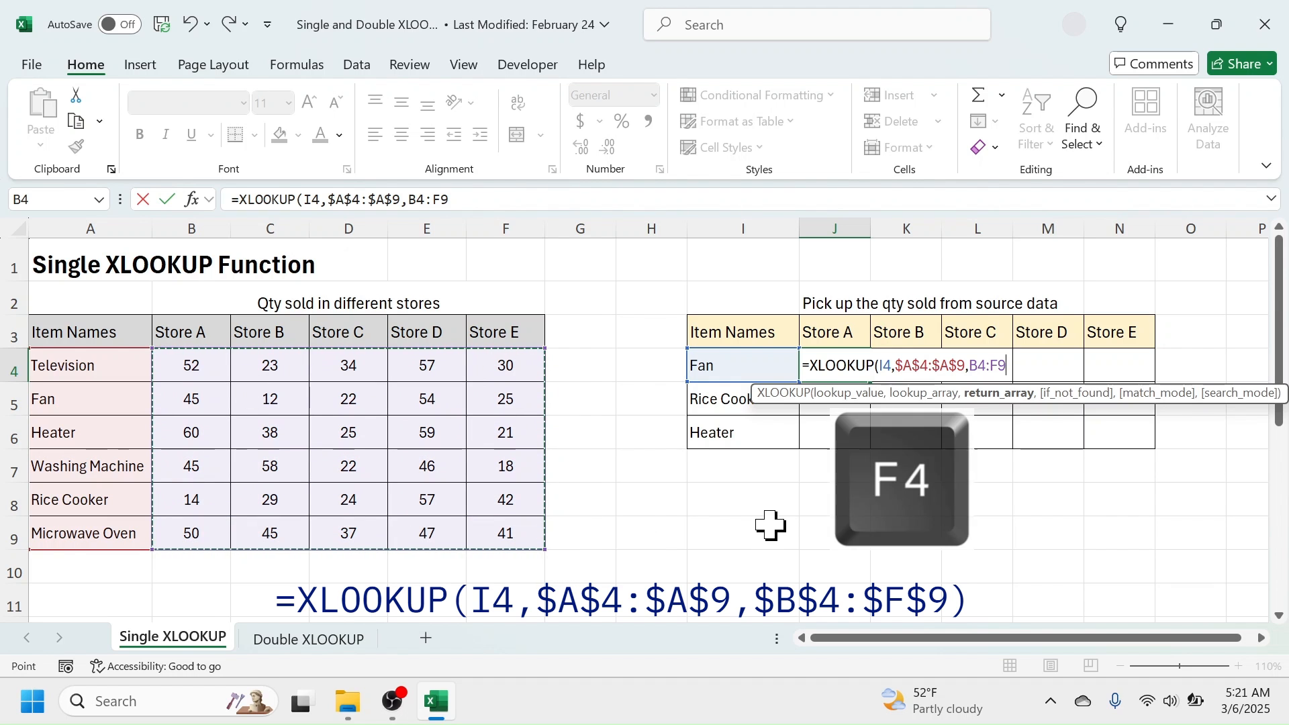
key(F4)
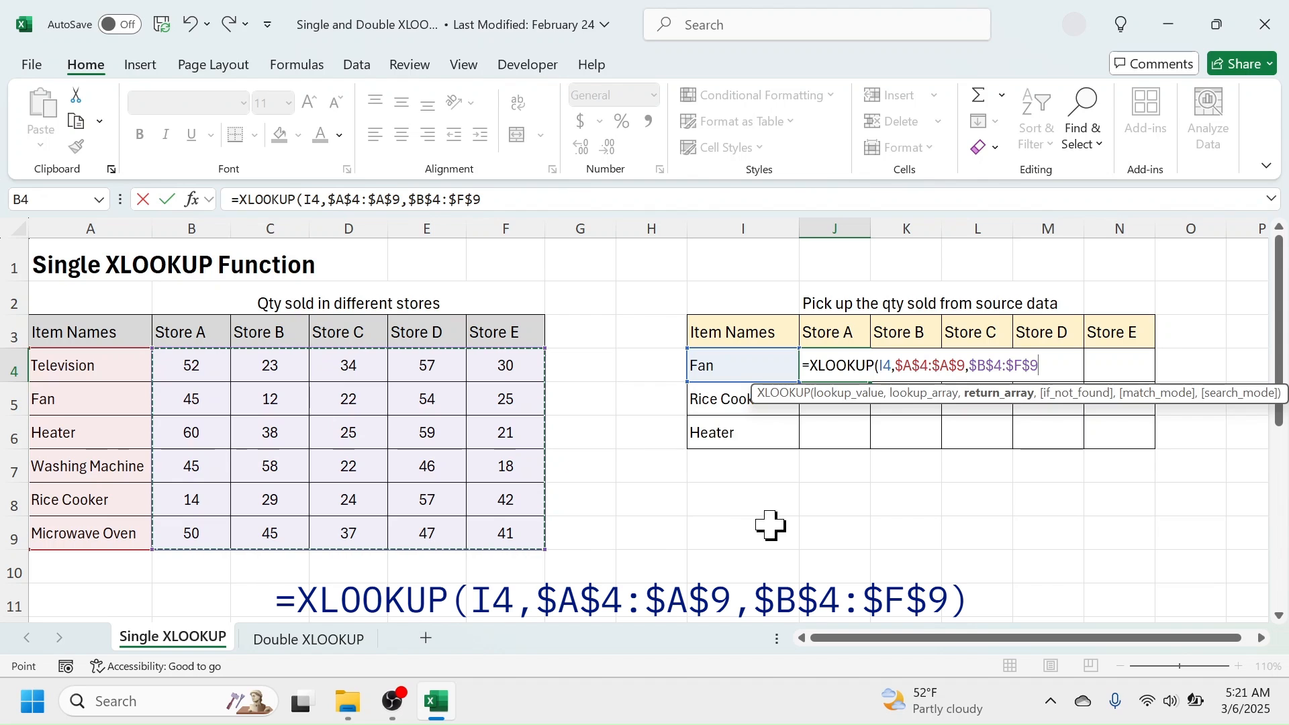
text())
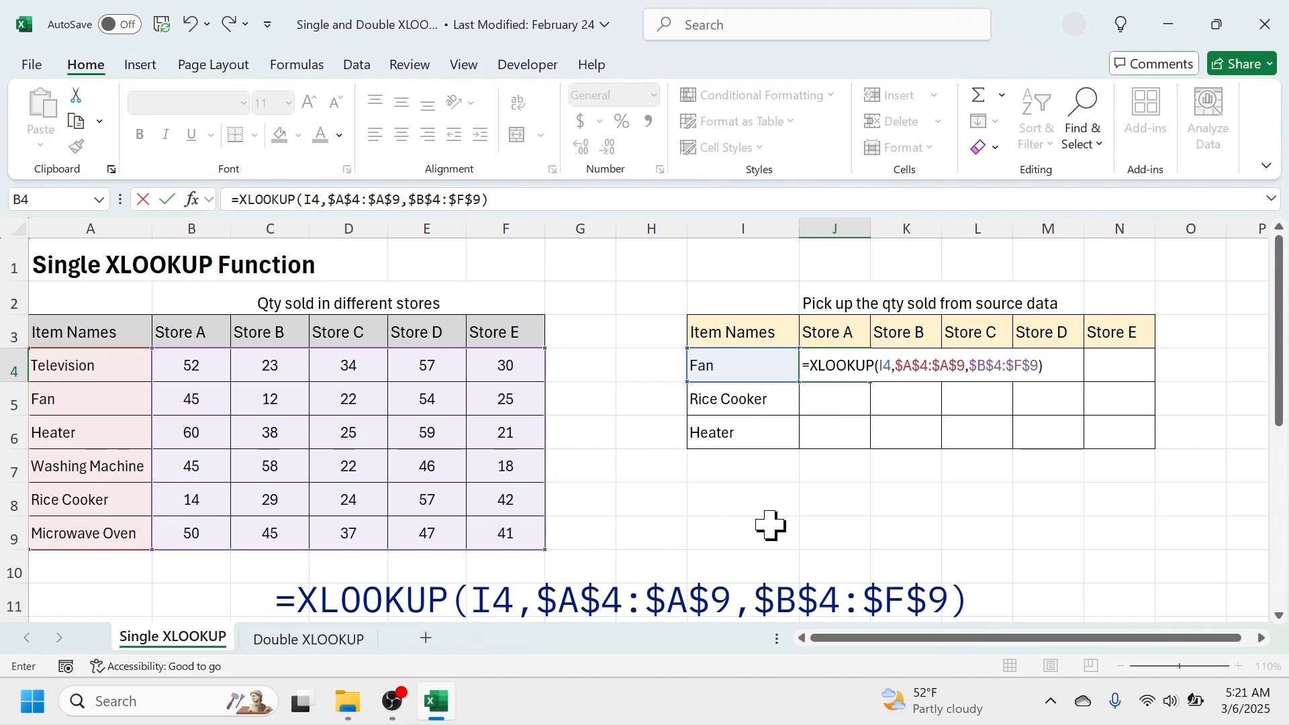
key(Return)
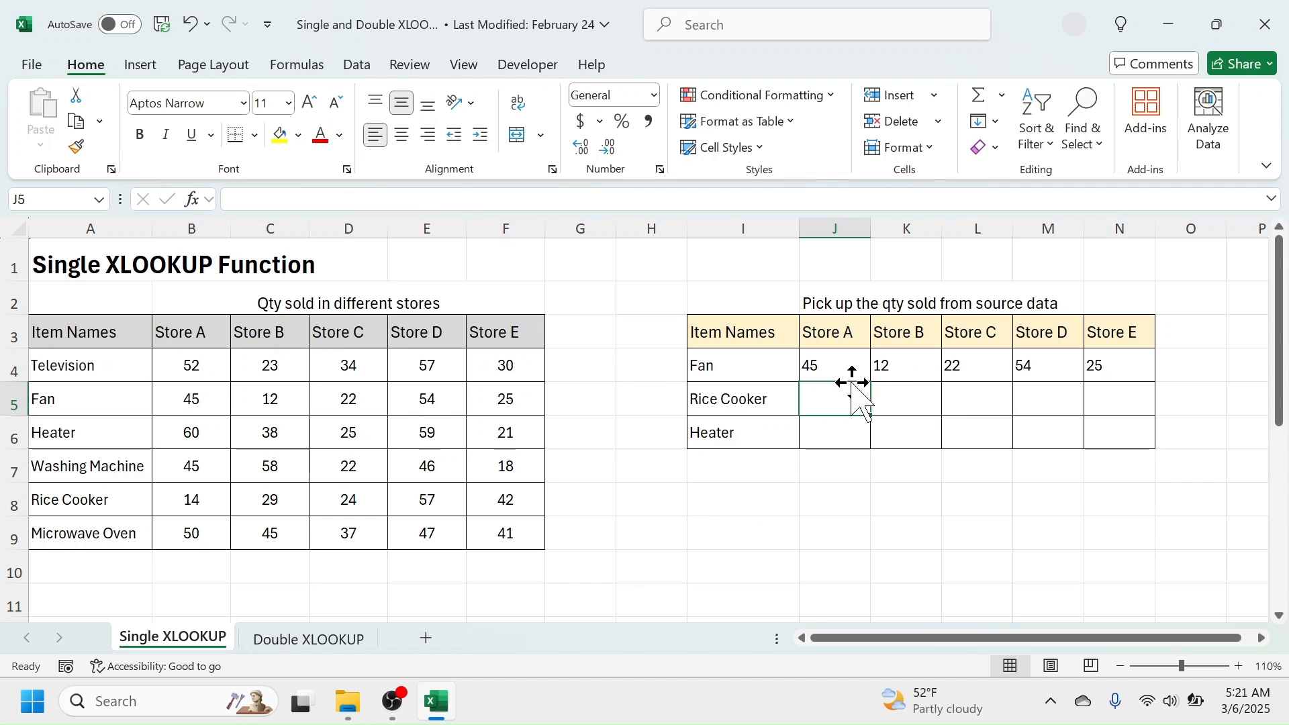
Fill the XLOOKUP formula from J4 down through J6 for Rice Cooker and Heater.
click(842, 363)
drag(871, 385, 857, 442)
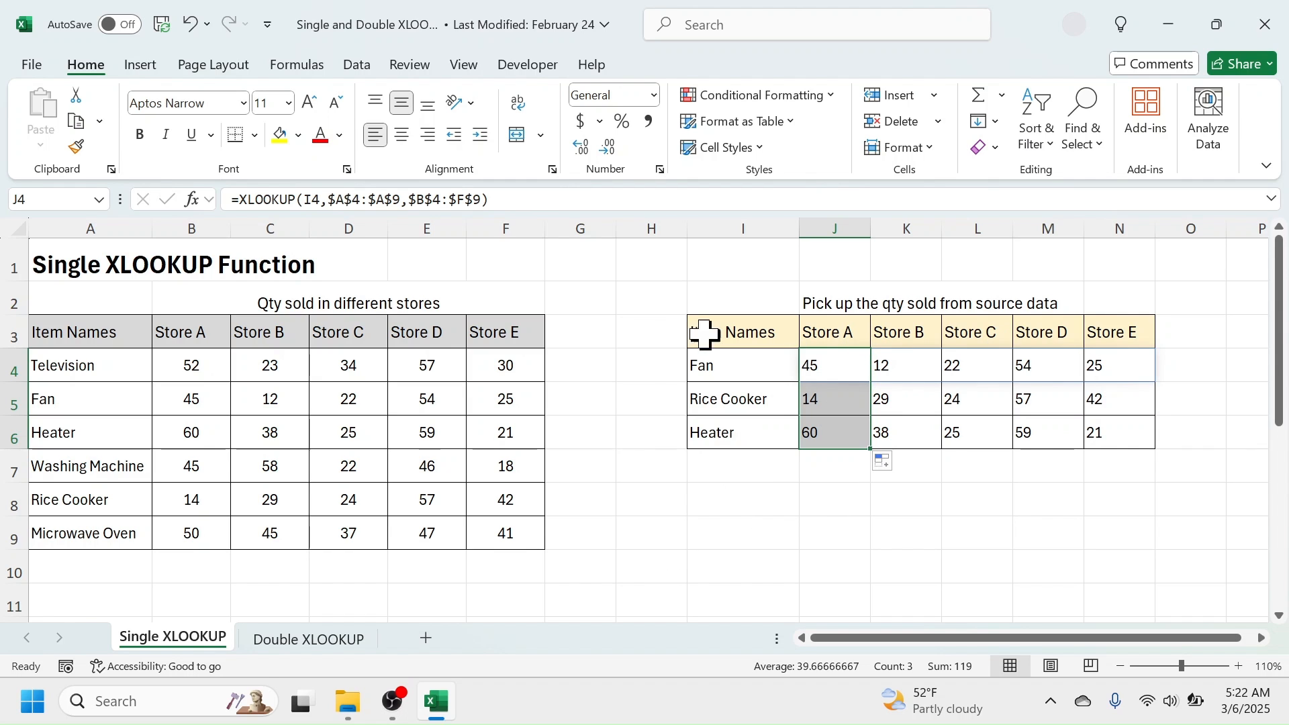
click(819, 365)
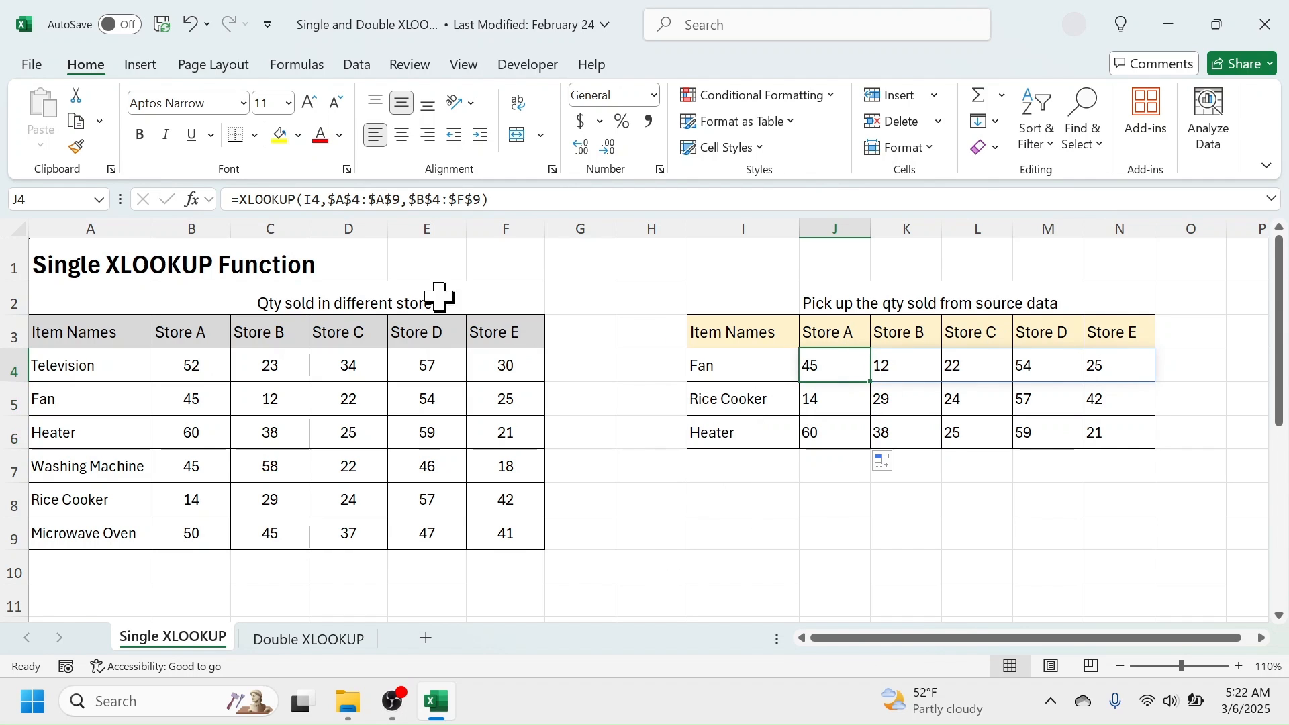
On the Double XLOOKUP sheet, start an XLOOKUP formula in J4 with lookup value $I4 and lookup array $A$4:$A$9.
click(311, 641)
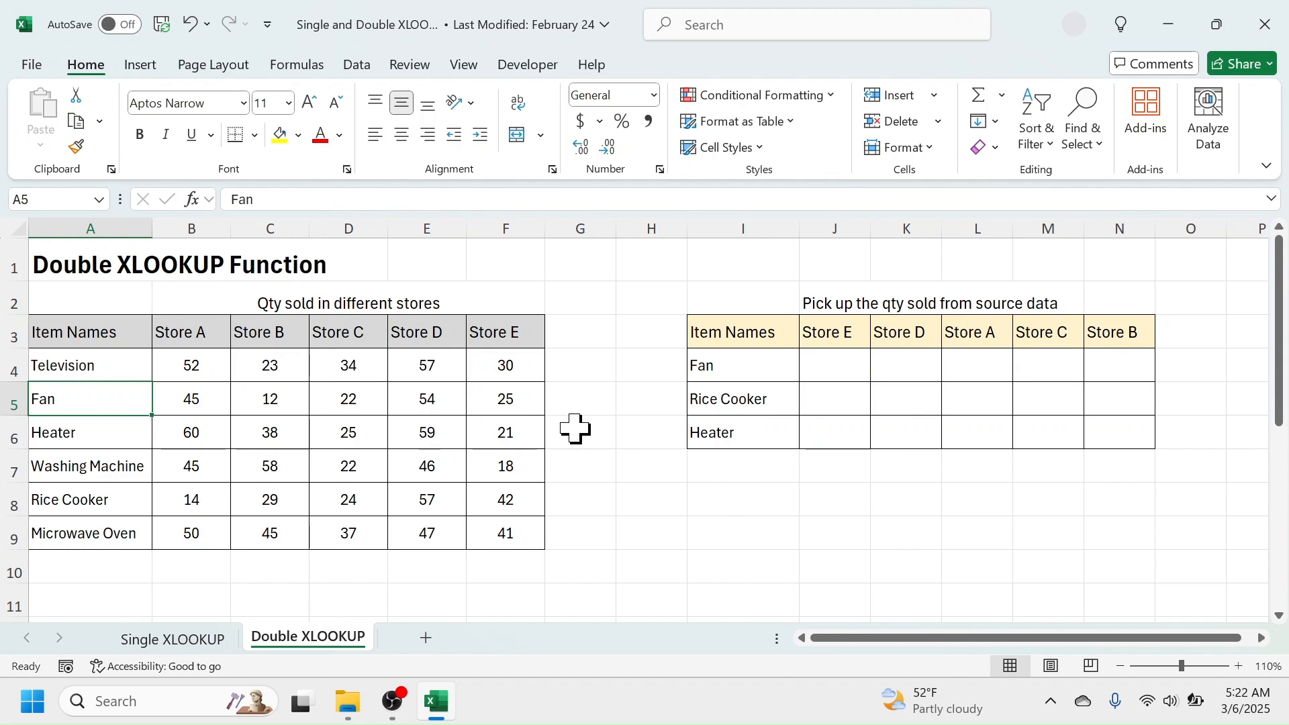
click(832, 364)
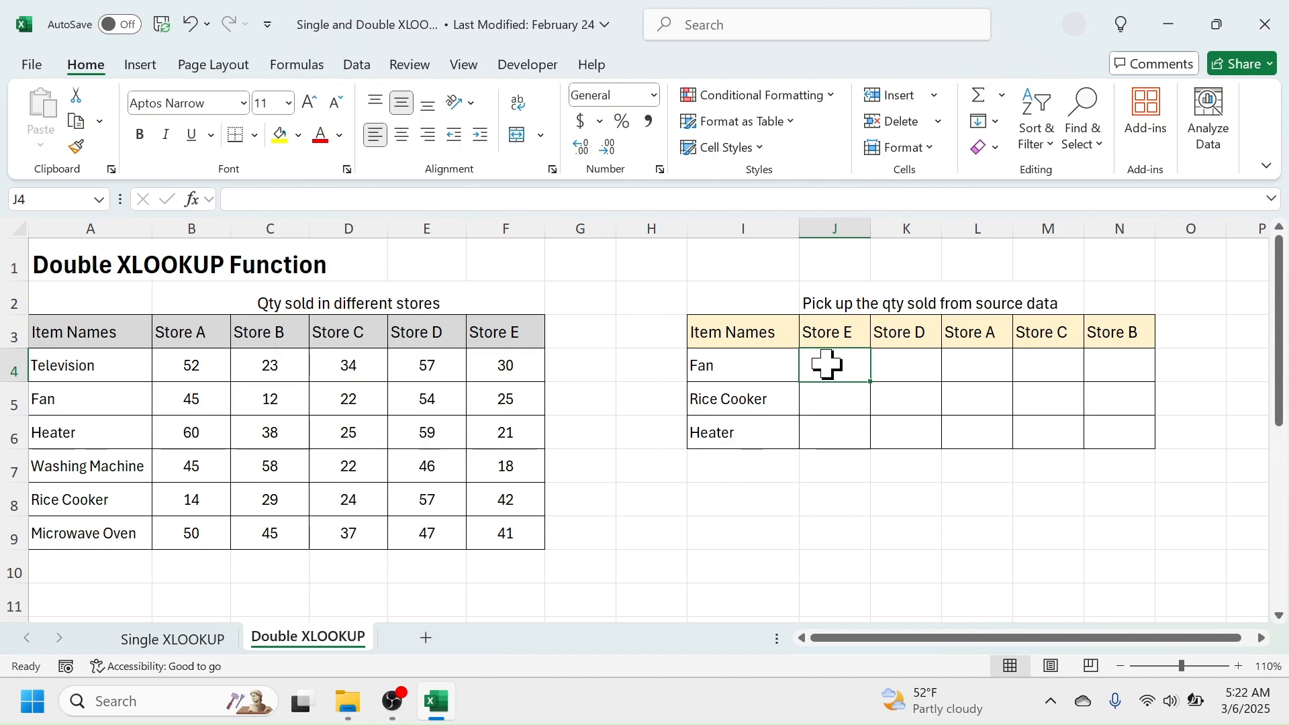
text(=)
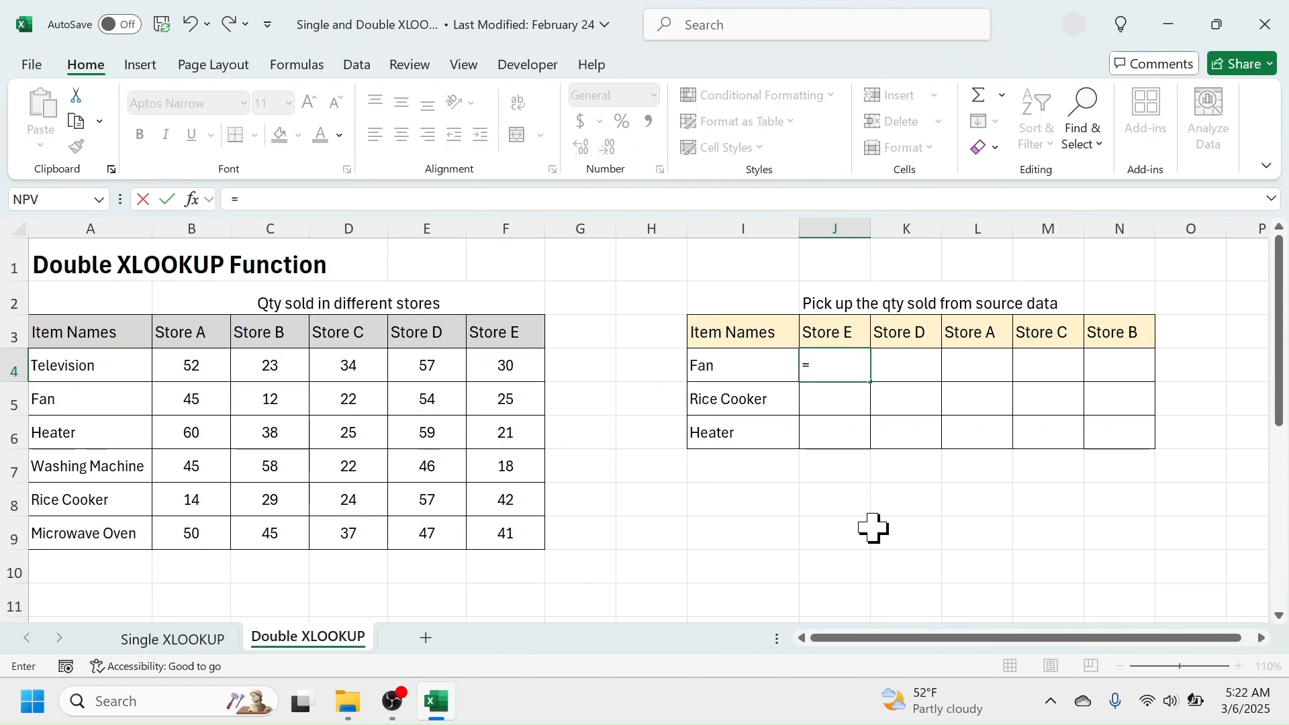
text(XLOOKUP()
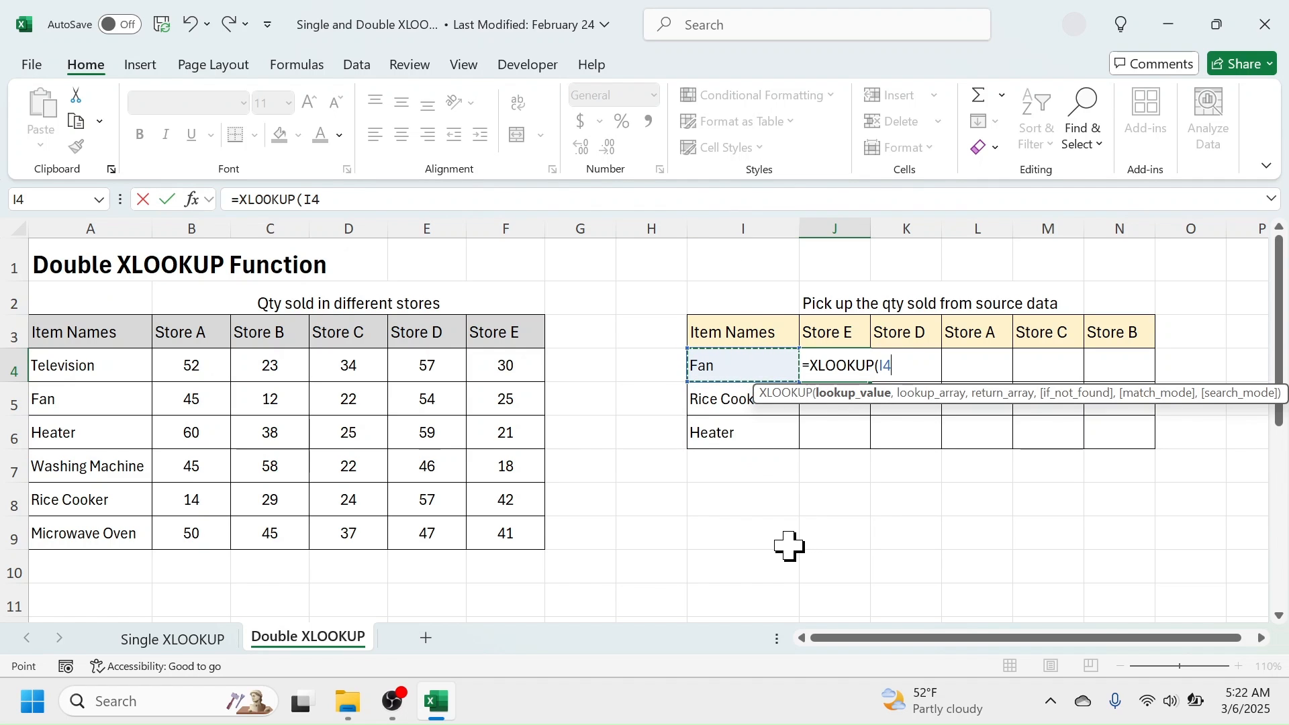
key(F4)
key(F4)
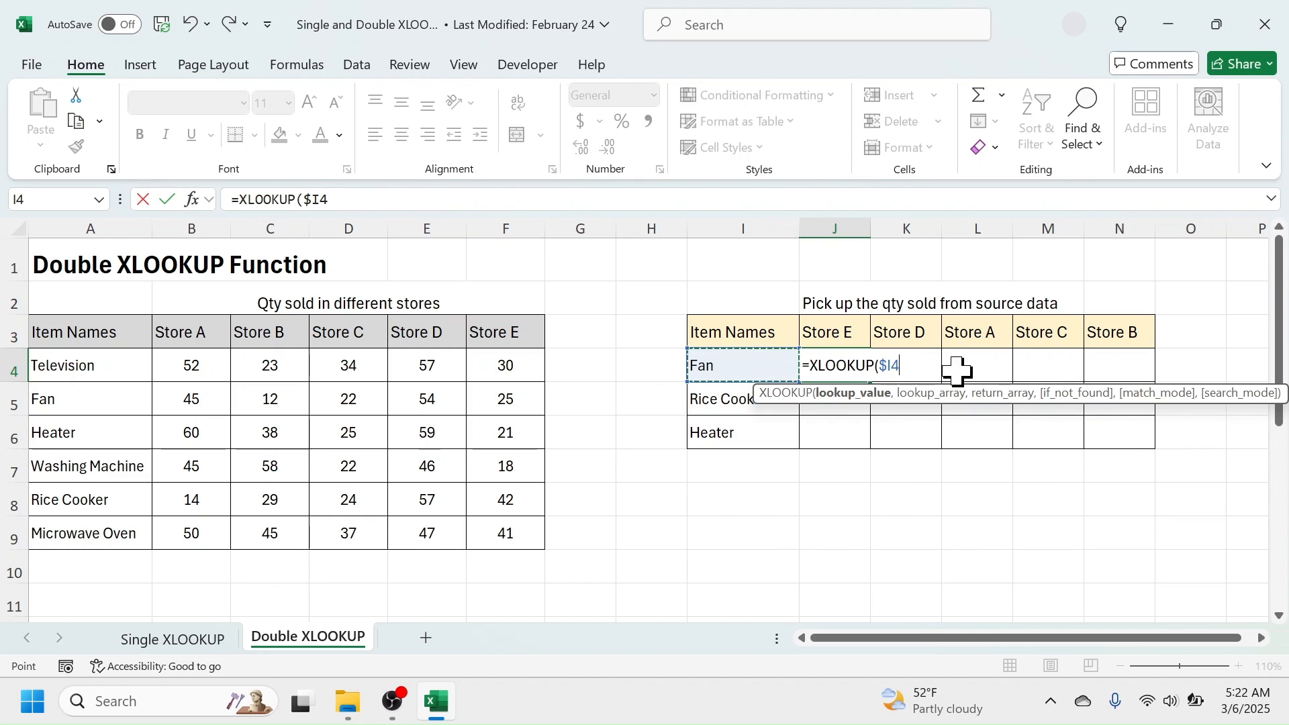
text(,)
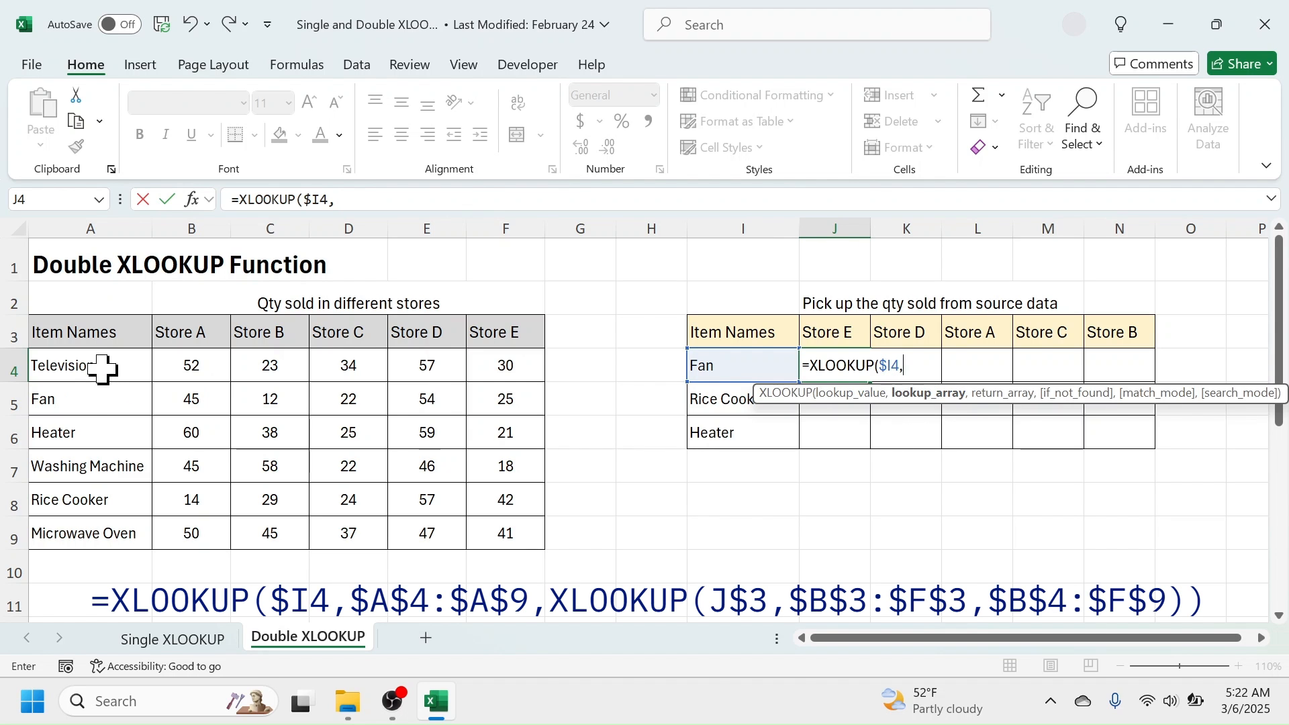
drag(105, 365, 105, 530)
key(F4)
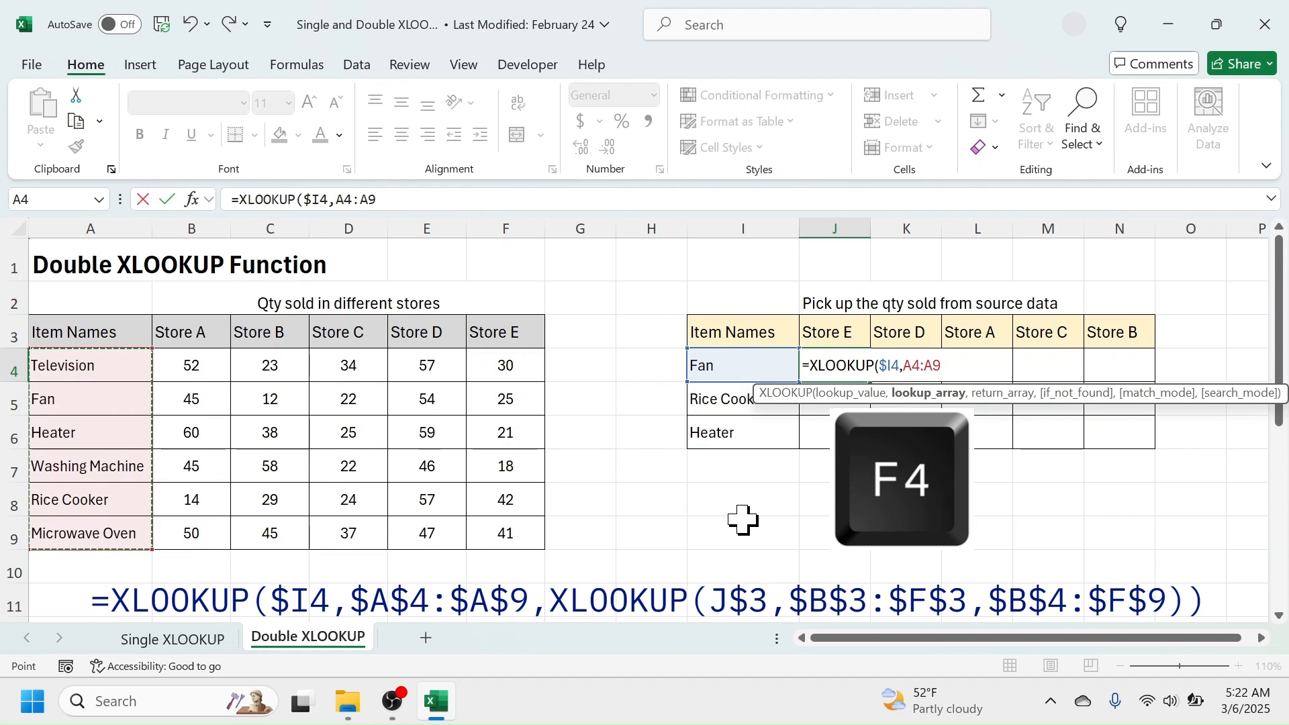
text(,)
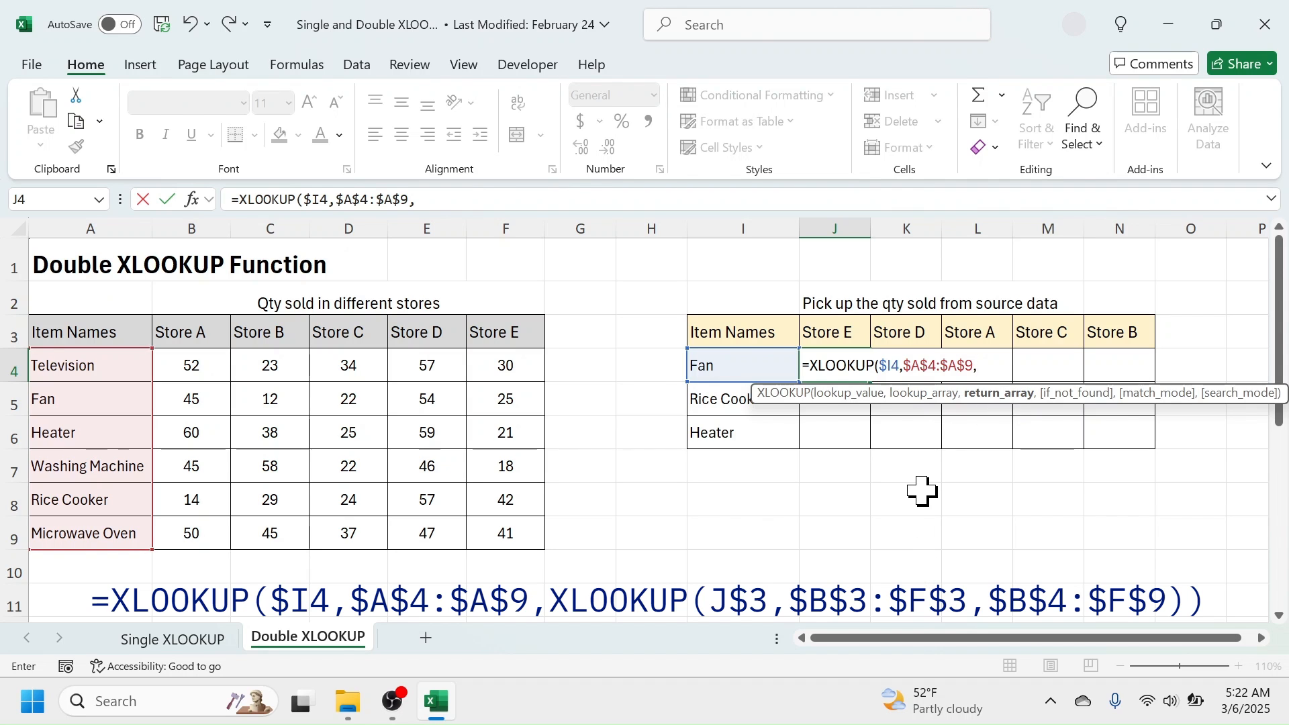
text(XLOO)
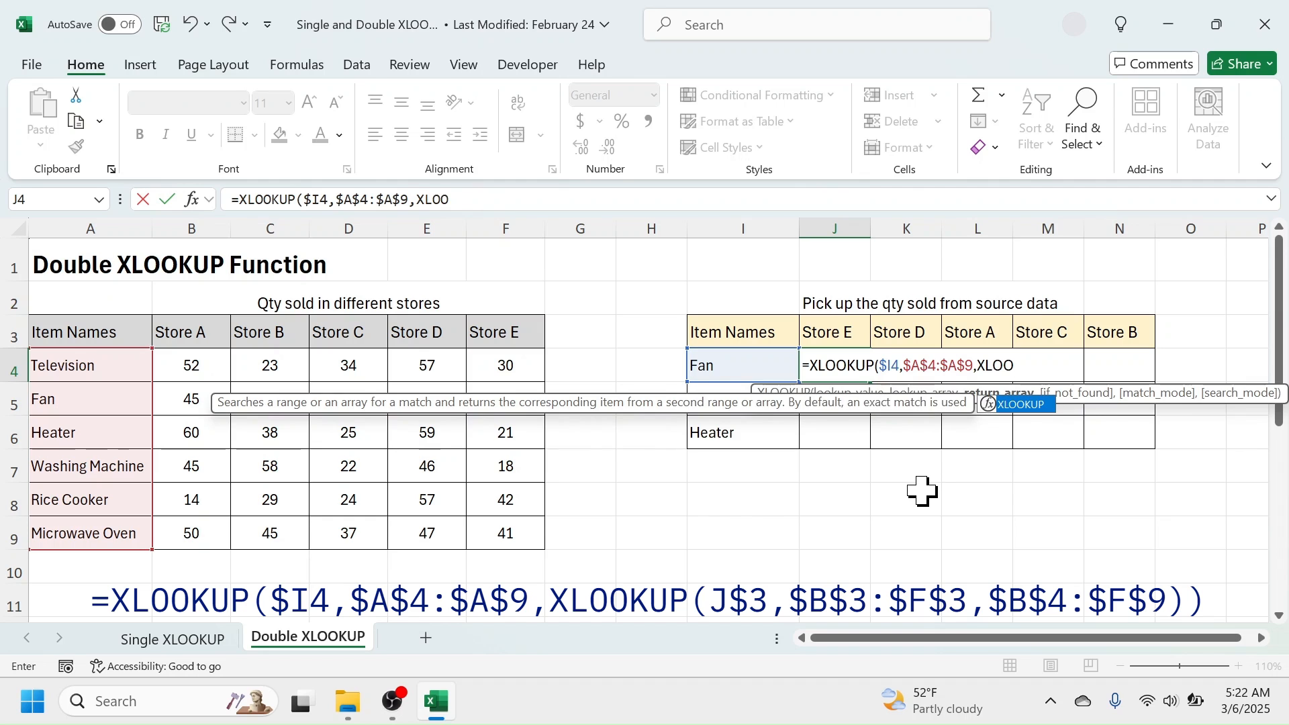
text(KUP()
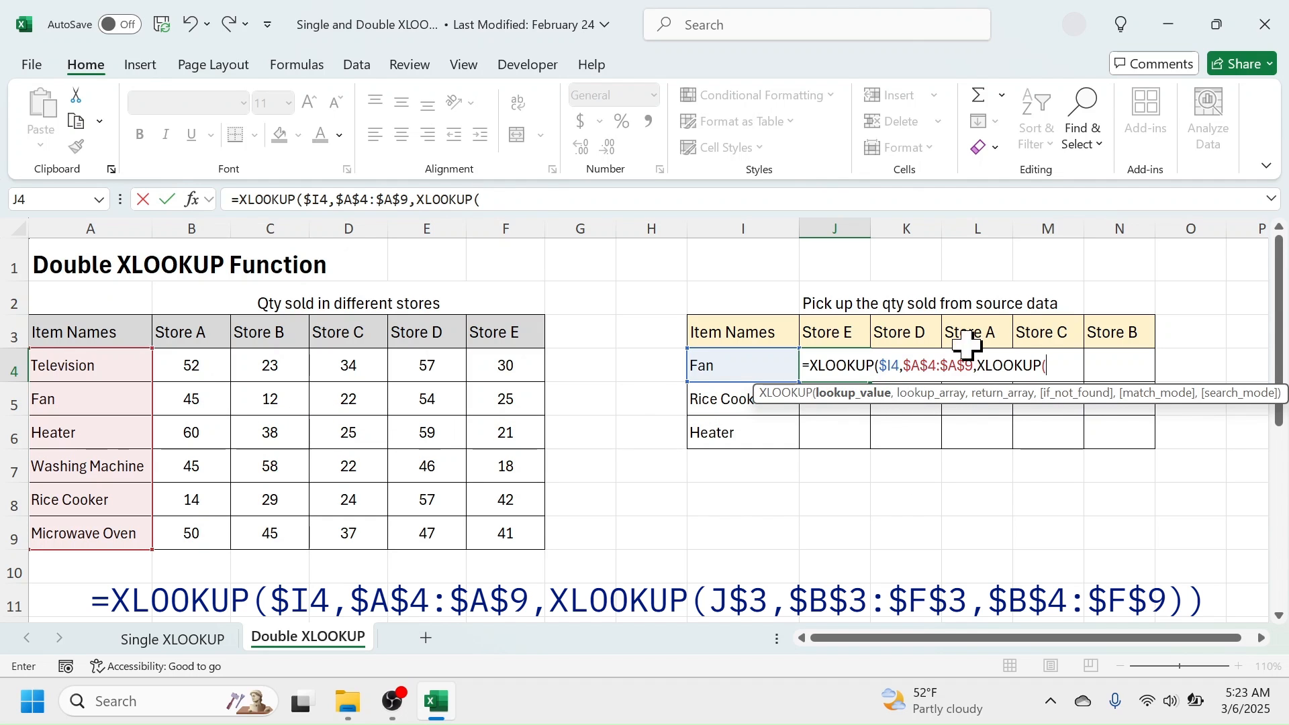
Nest a second XLOOKUP as the formula's return array, with lookup value J$3 and lookup array $B$3:$F$3.
click(833, 329)
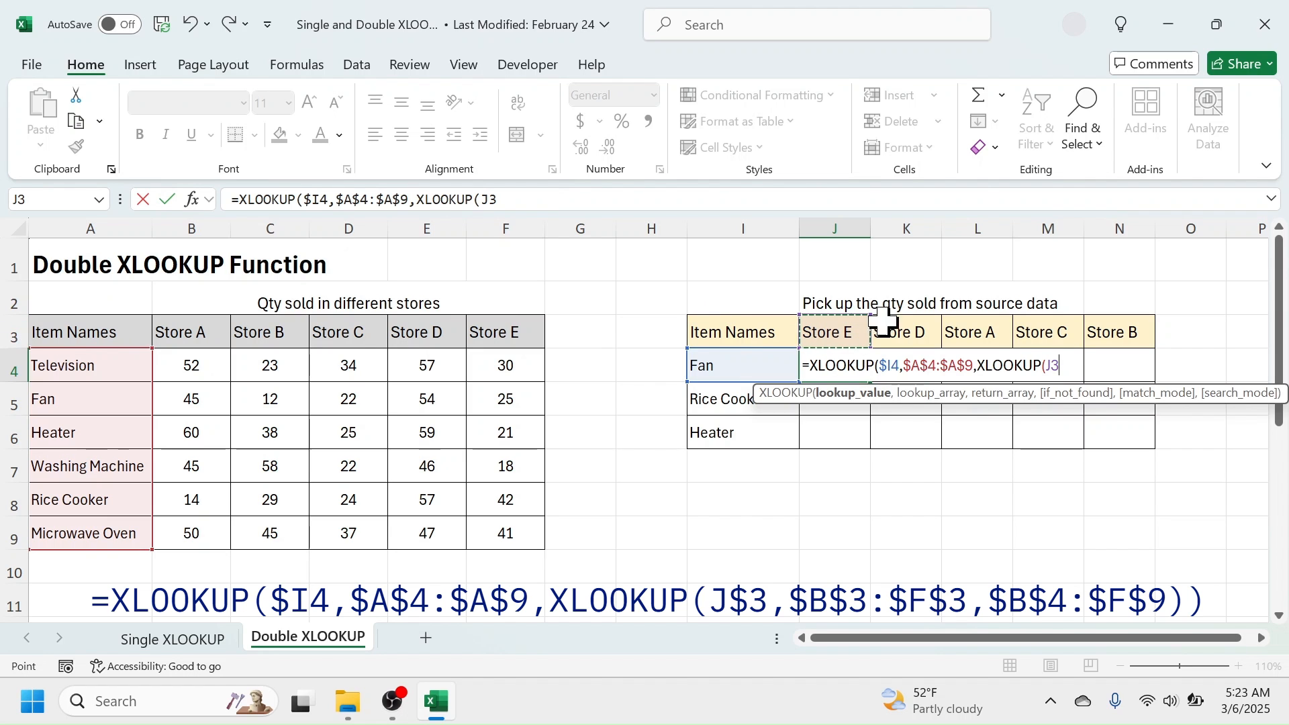
key(F4)
key(F4)
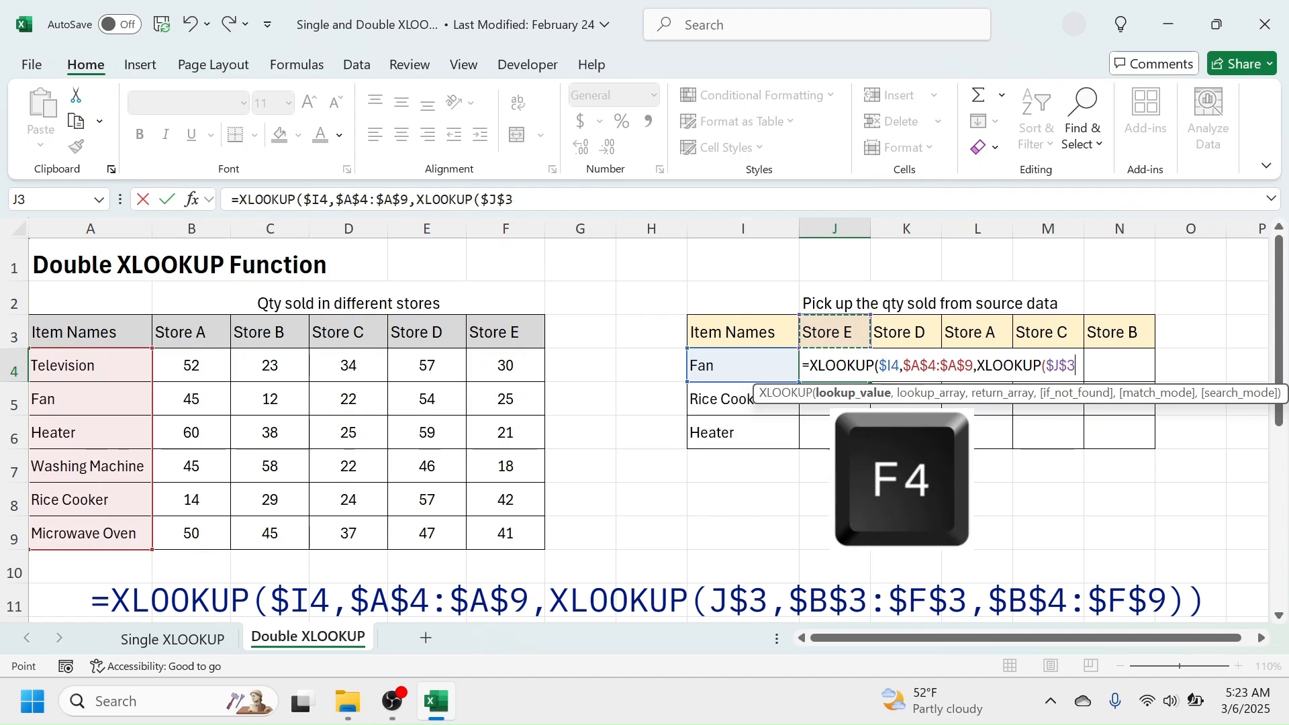
text(,)
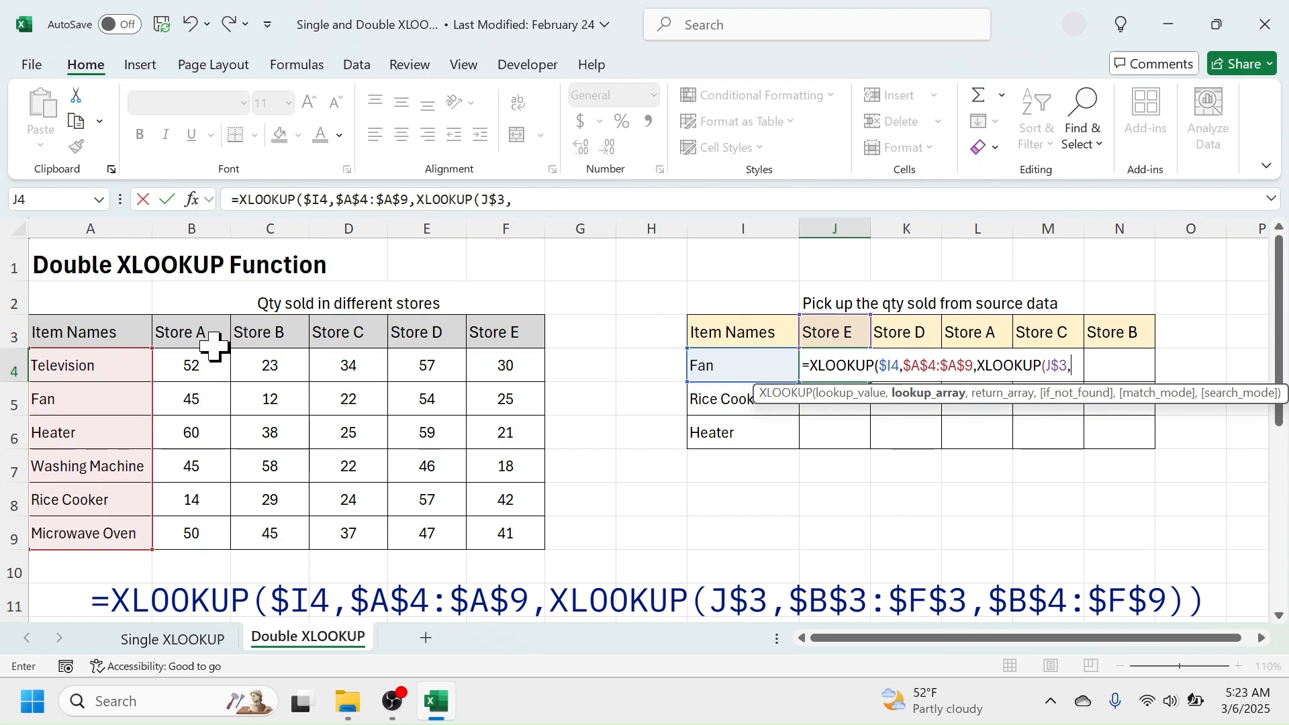
drag(207, 333, 496, 327)
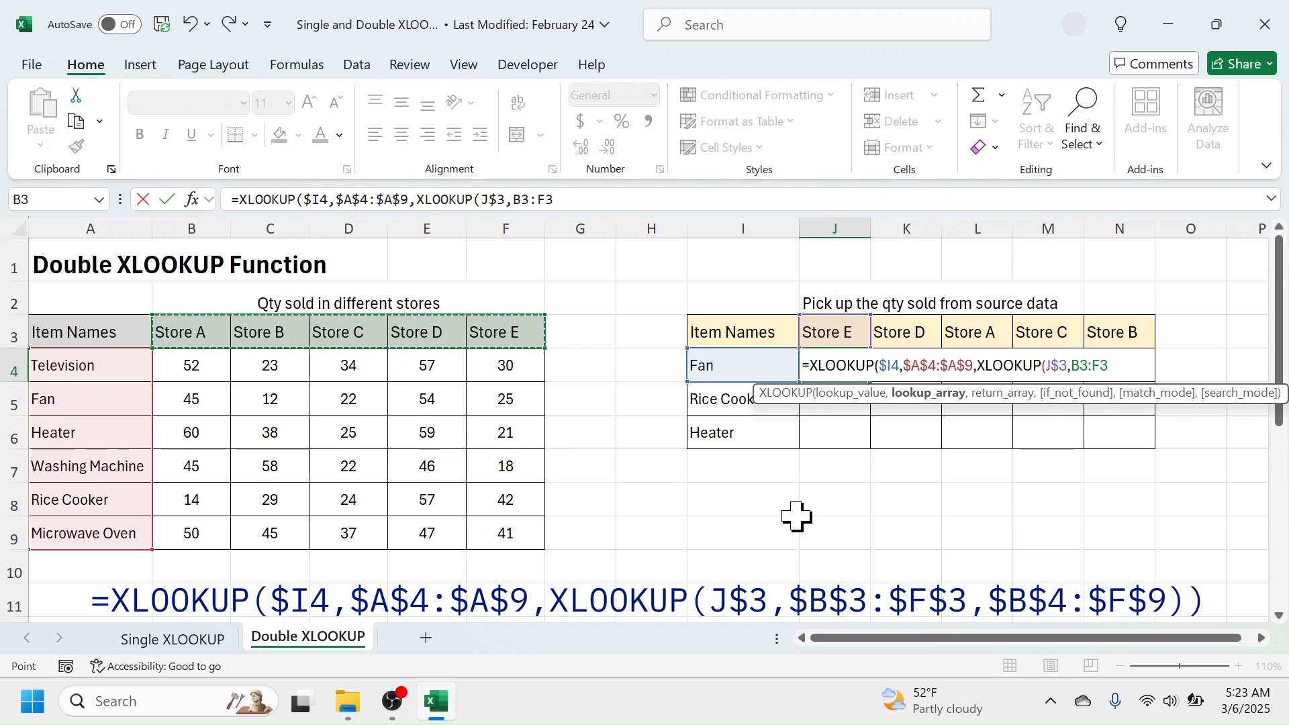
key(F4)
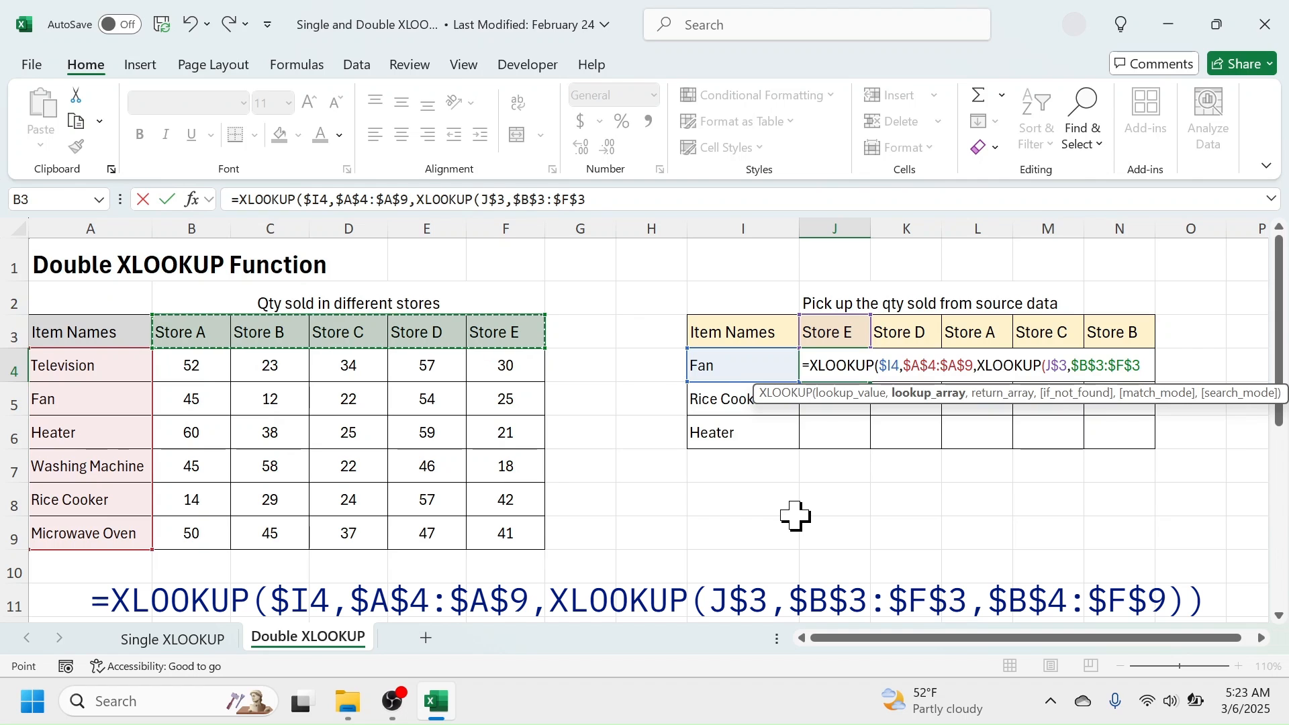
text(,)
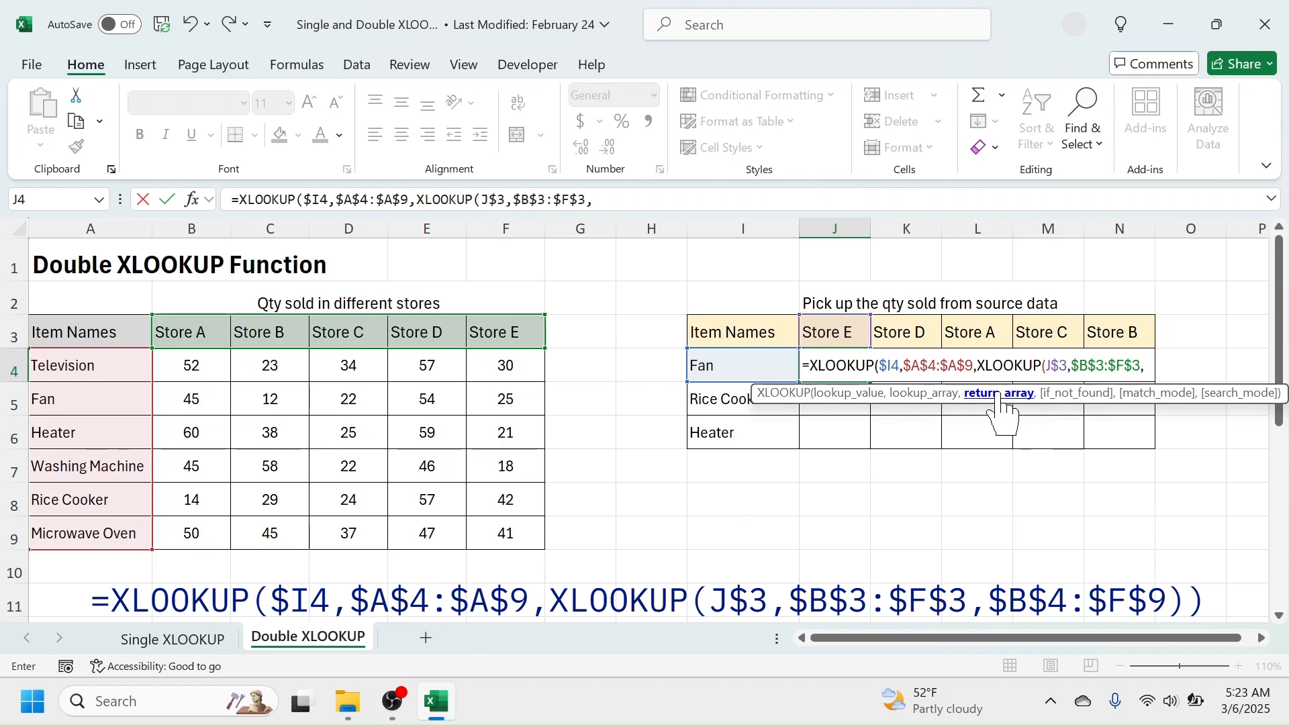
Complete the nested XLOOKUP in J4 with the absolute return array $B$4:$F$9, close both functions and enter the formula.
drag(211, 367, 504, 533)
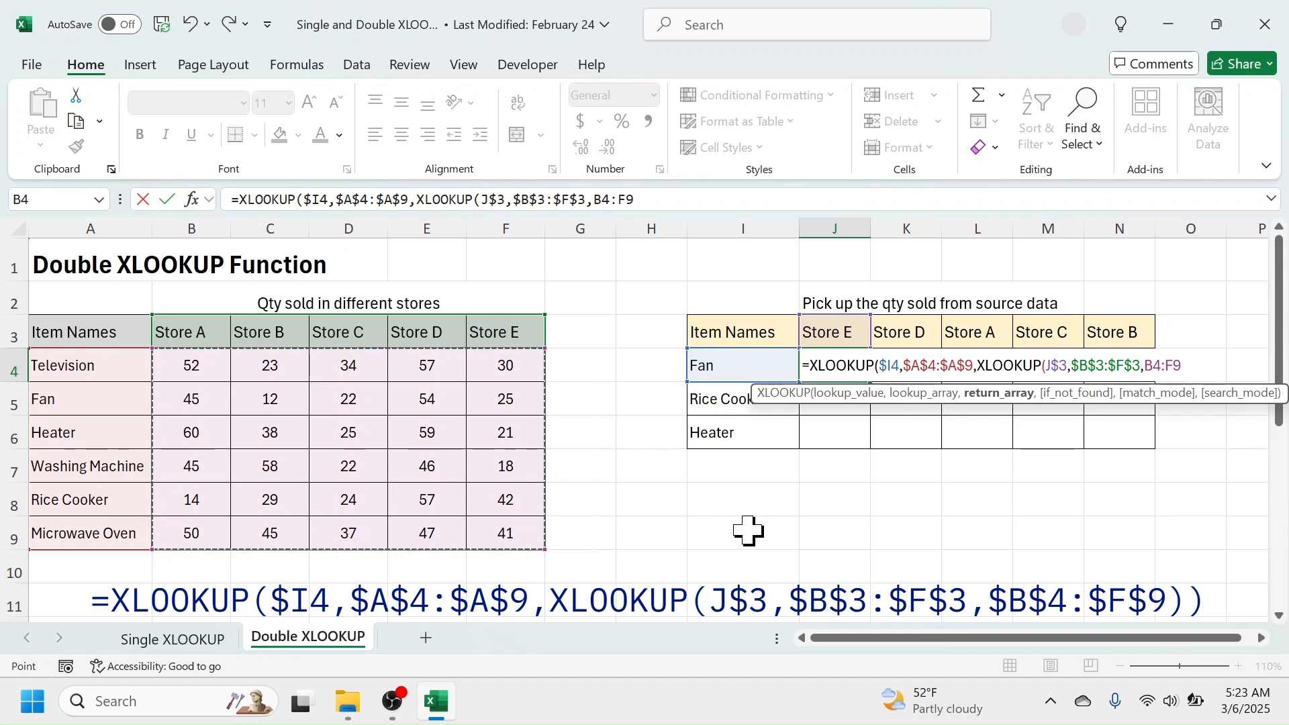
key(F4)
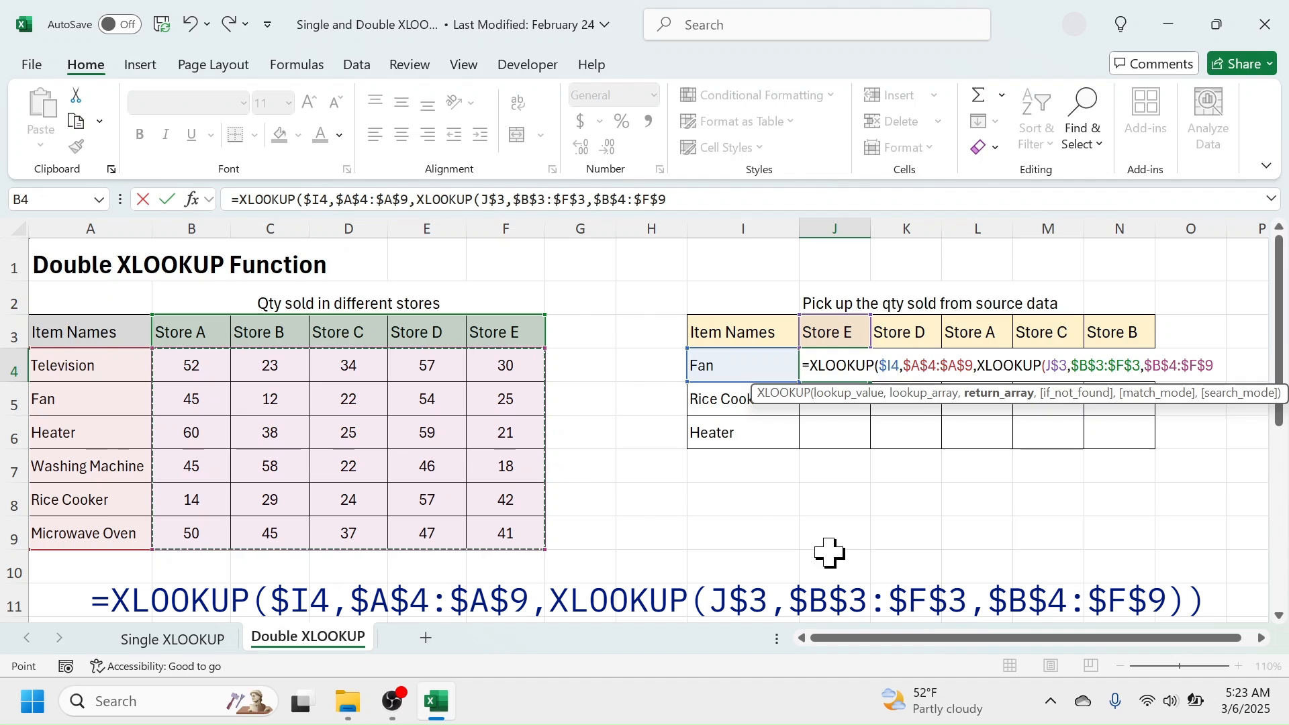
text())
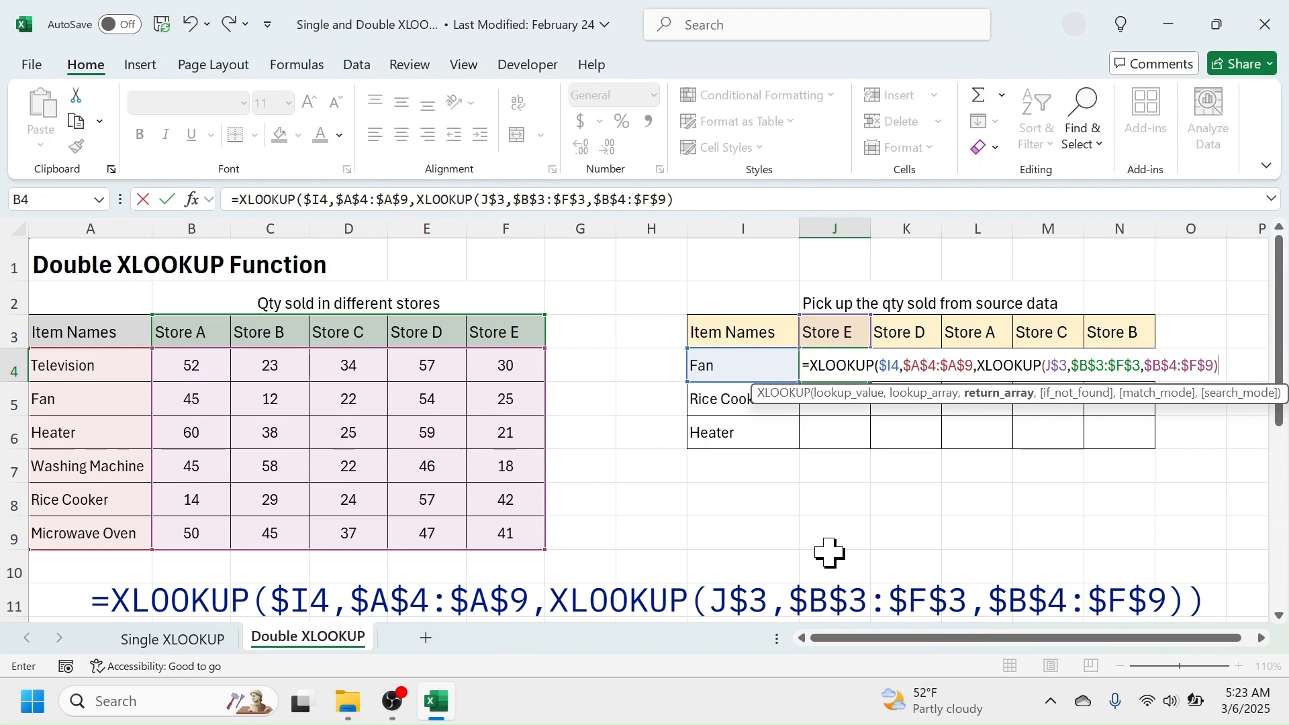
text())
key(Return)
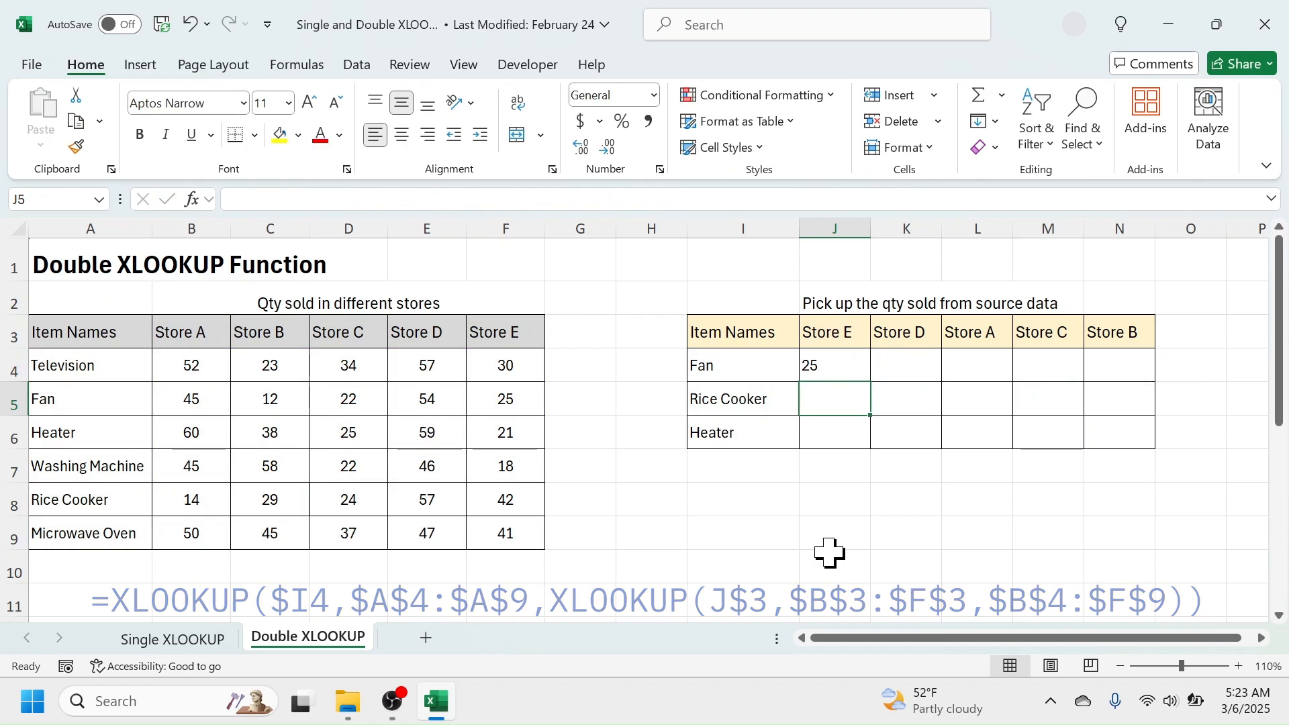
Check the Fan quantity for Store E in J4 against the source table's value in F5.
click(826, 366)
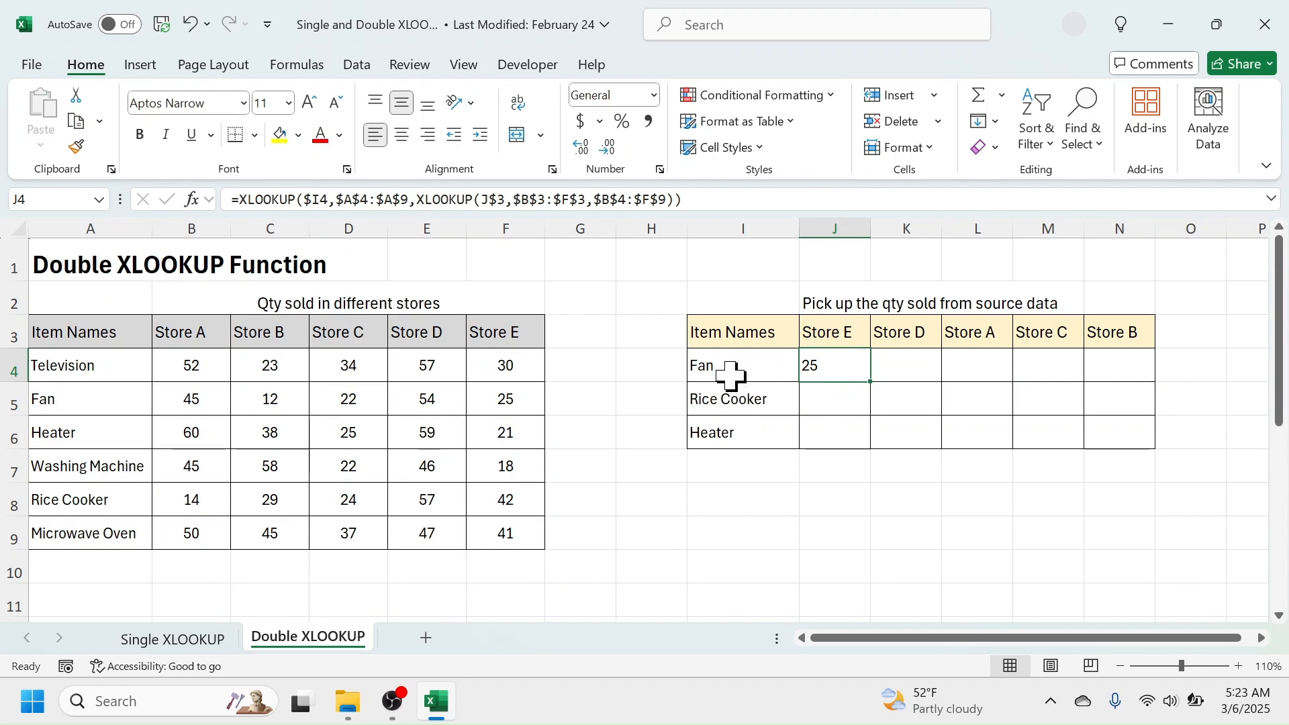
click(745, 368)
click(851, 366)
click(508, 398)
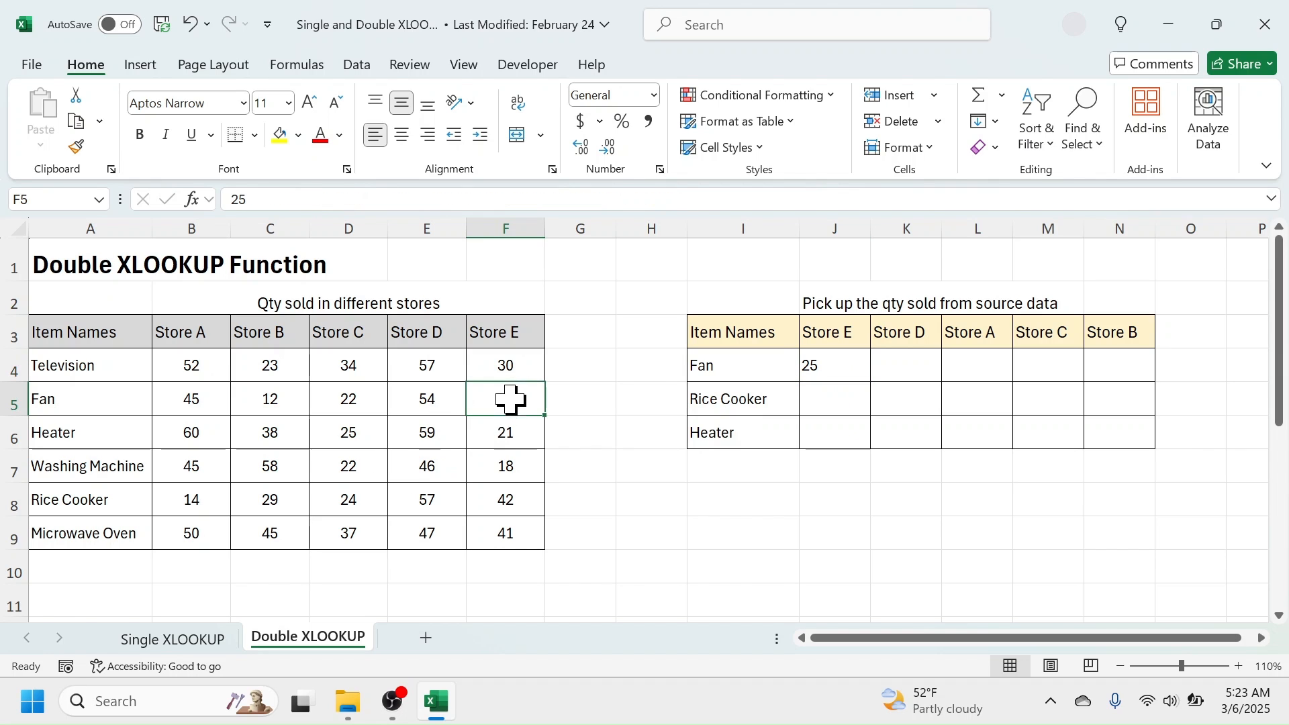
Fill the double XLOOKUP formula from J4 across and down through N6 for all stores and items.
click(823, 373)
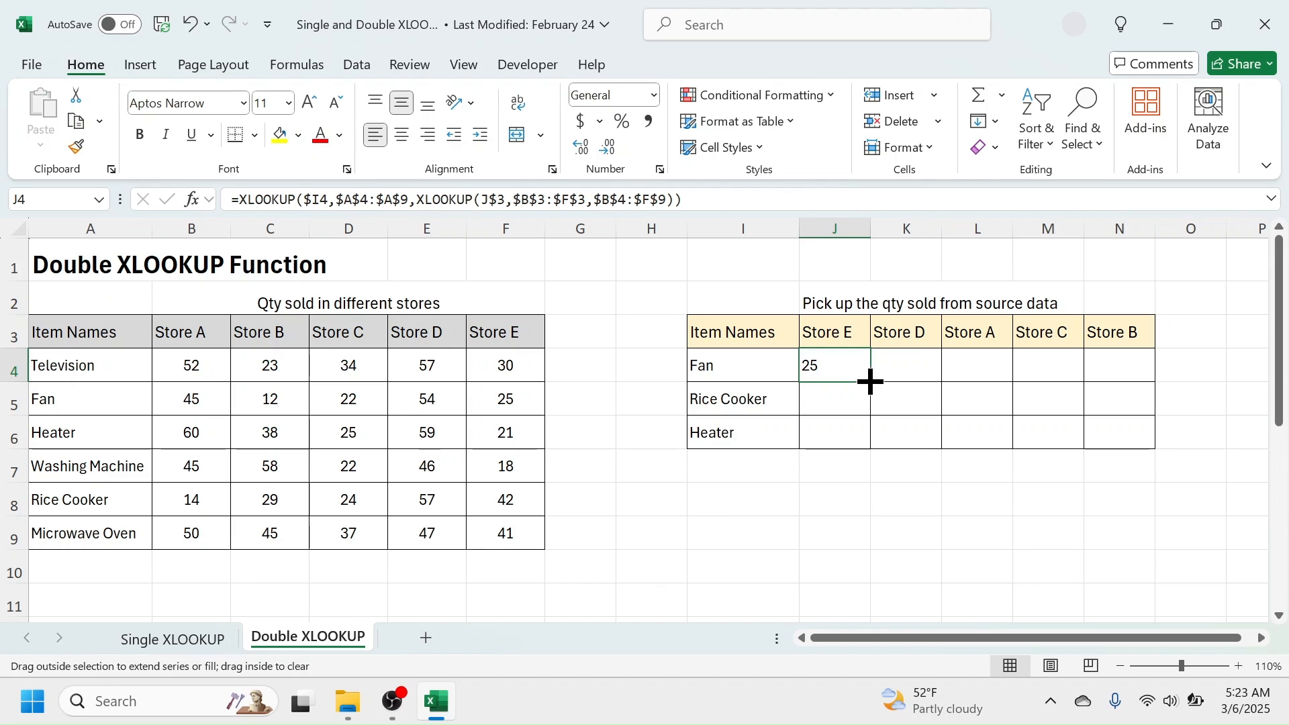
drag(870, 381, 1148, 447)
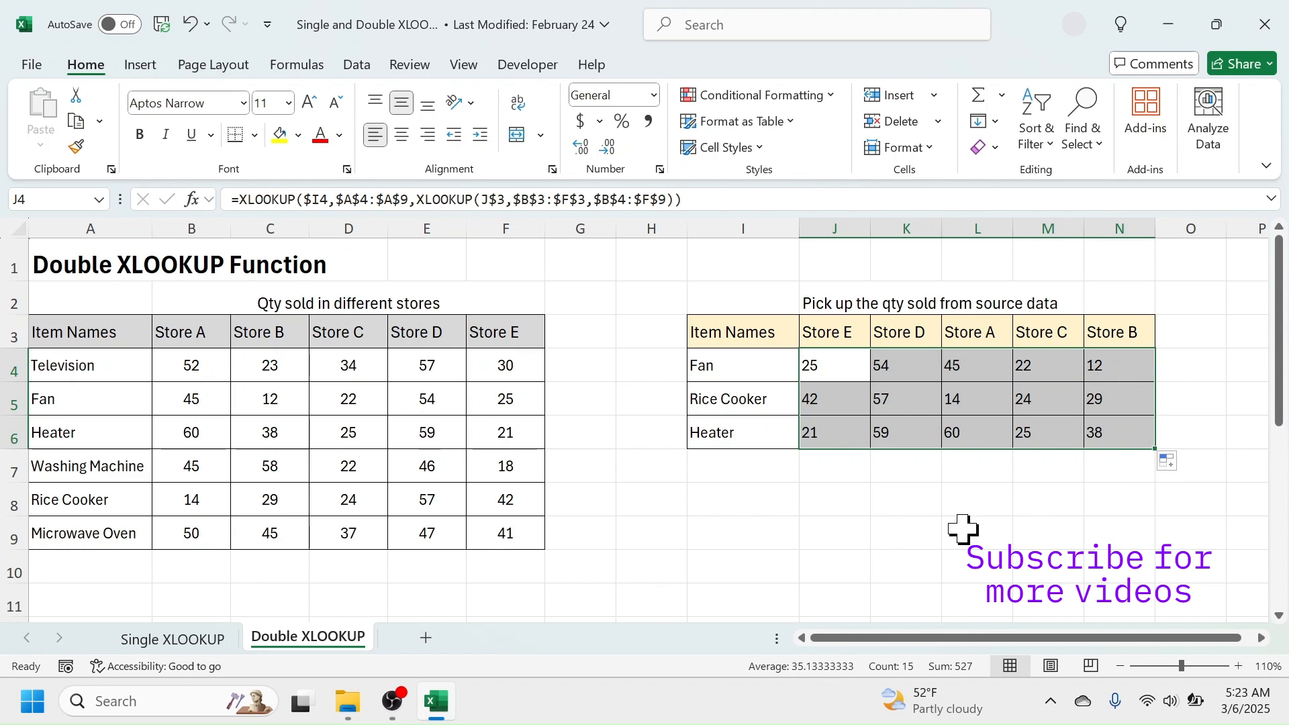
click(946, 495)
drag(831, 365, 1112, 424)
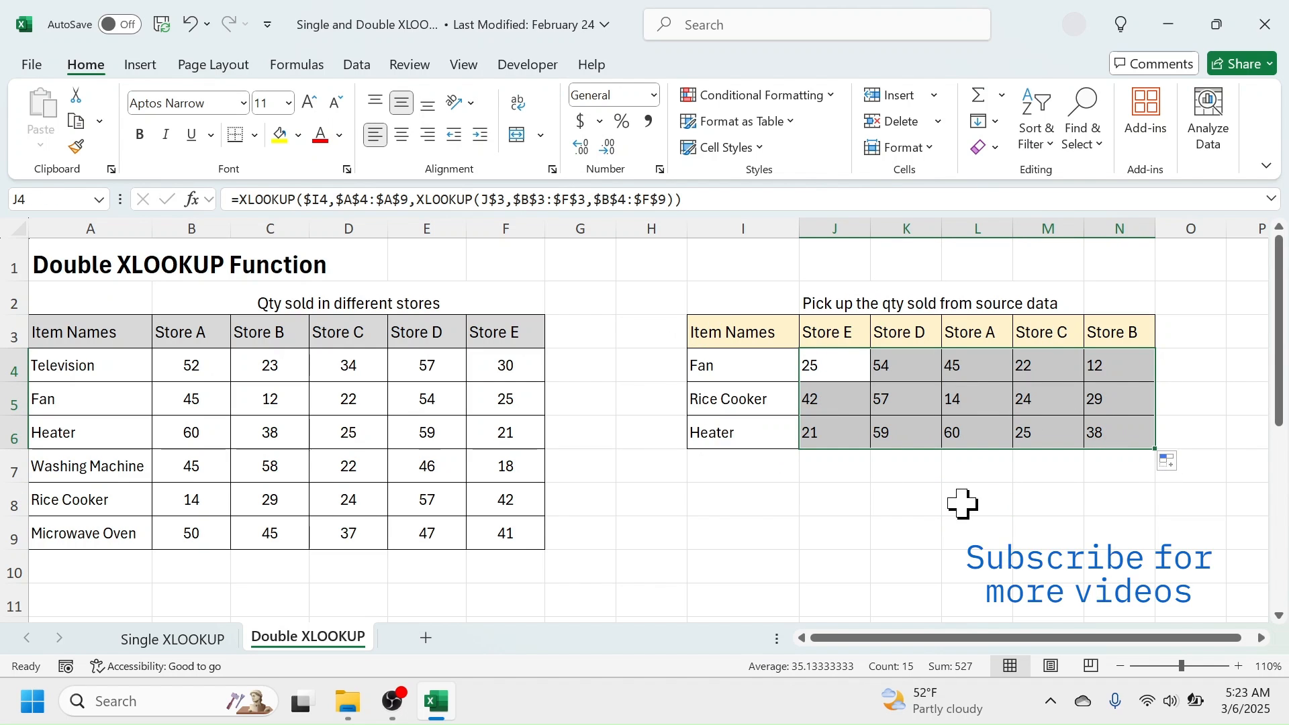
click(991, 520)
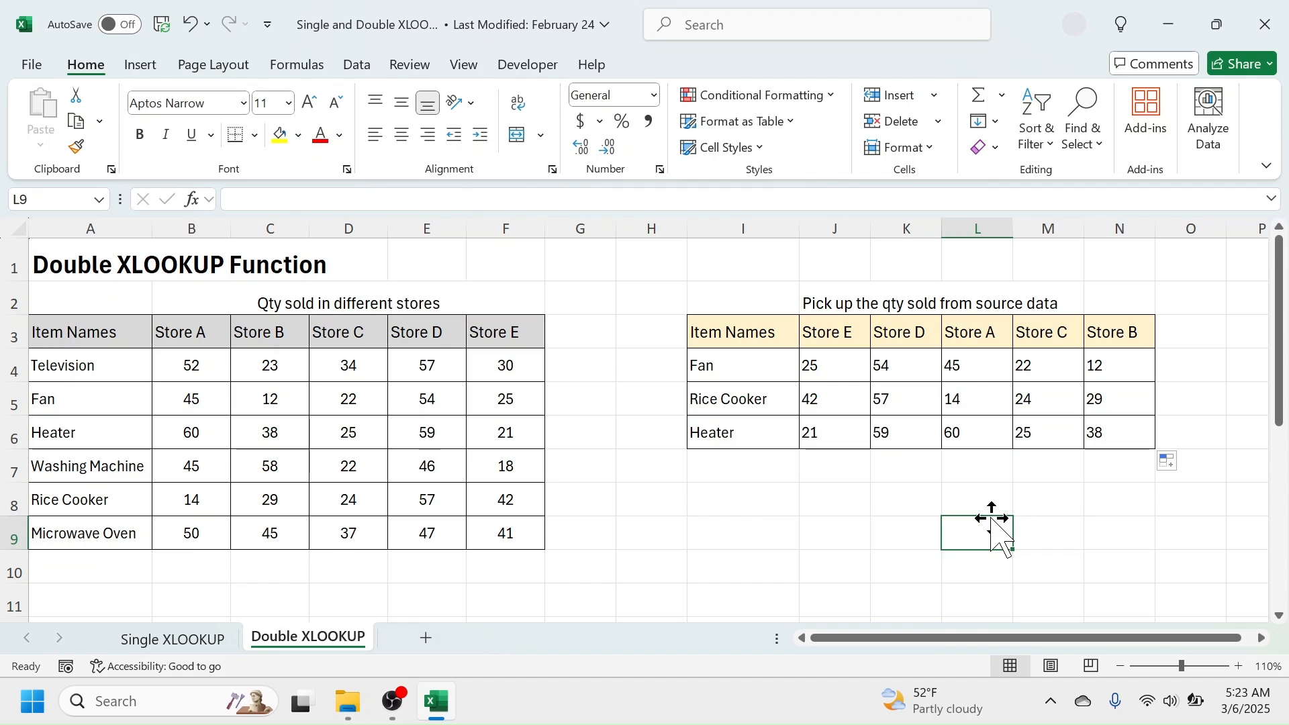